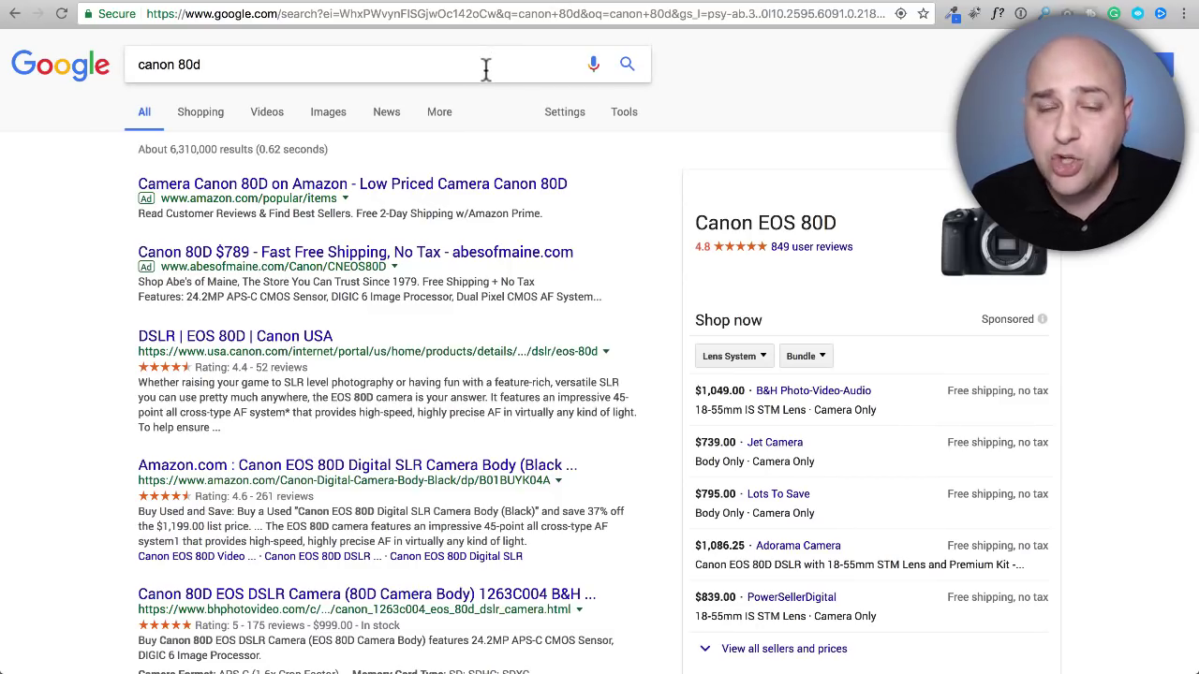
- Show Google's autocomplete suggestions for canon 80d in the search box
click(425, 68)
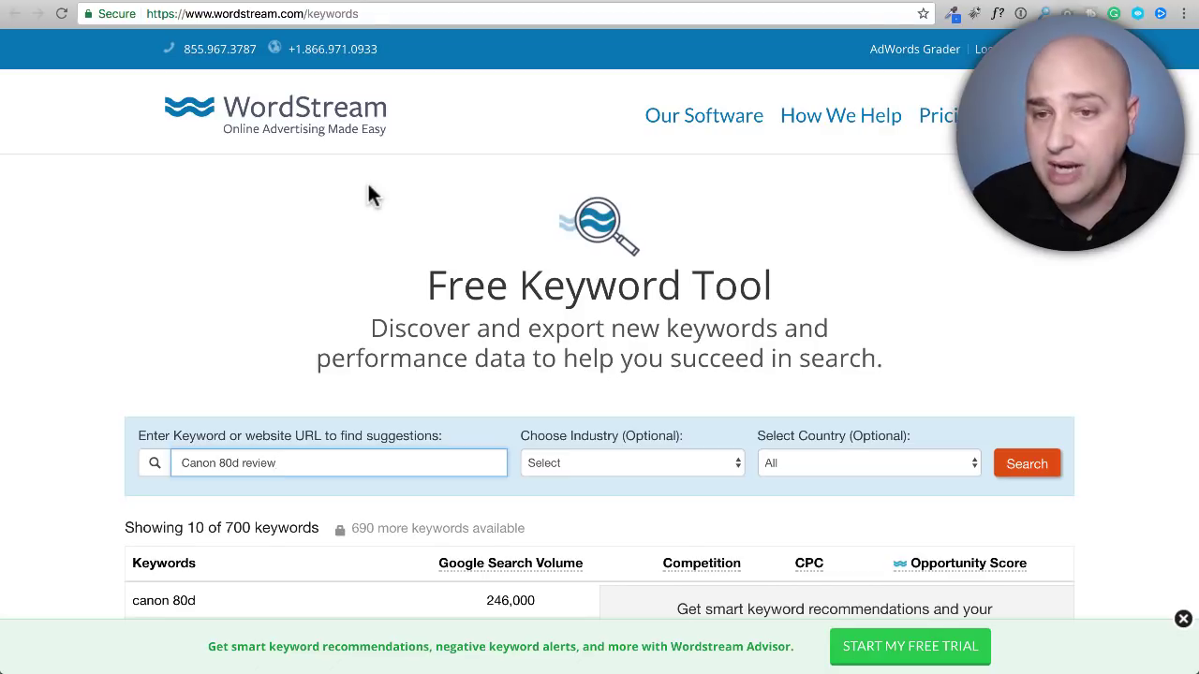
scroll(367, 195, down, 3)
scroll(368, 195, down, 1)
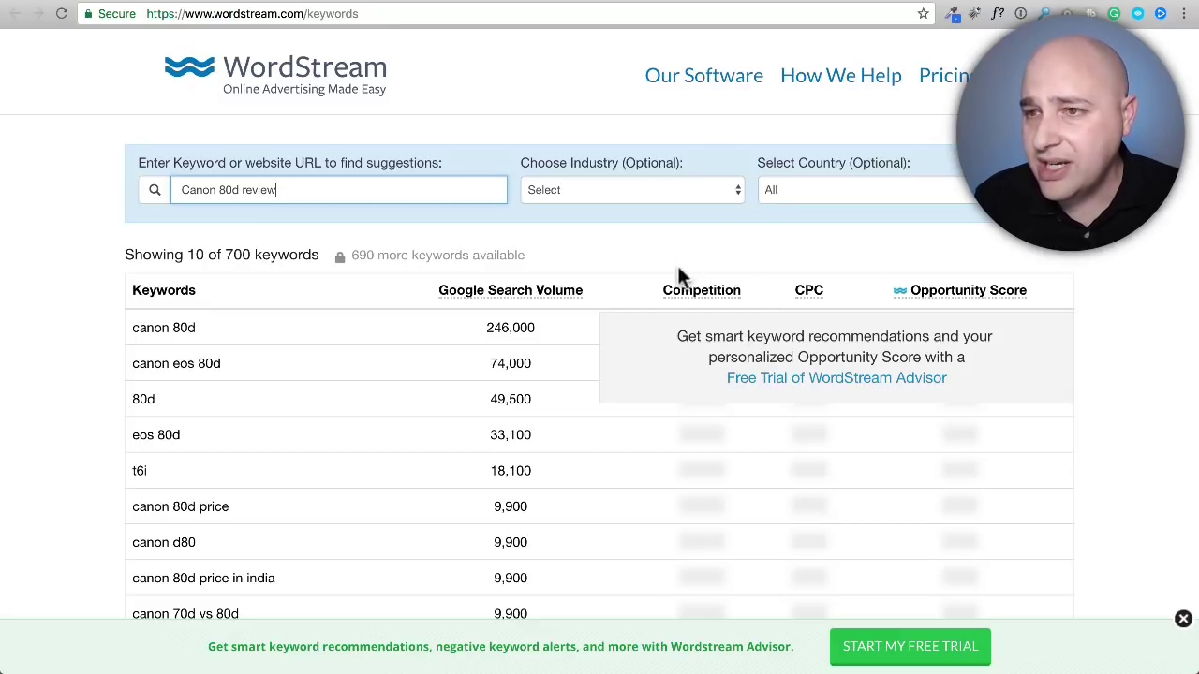
scroll(703, 317, down, 1)
scroll(707, 319, down, 4)
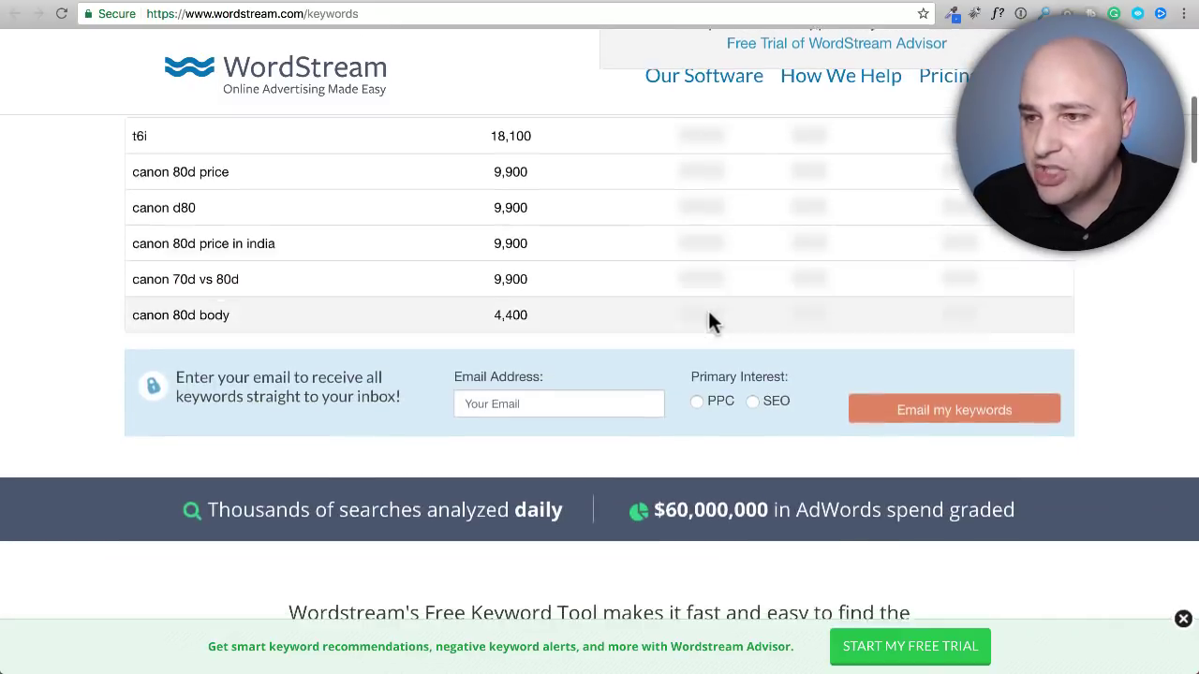
scroll(759, 268, up, 6)
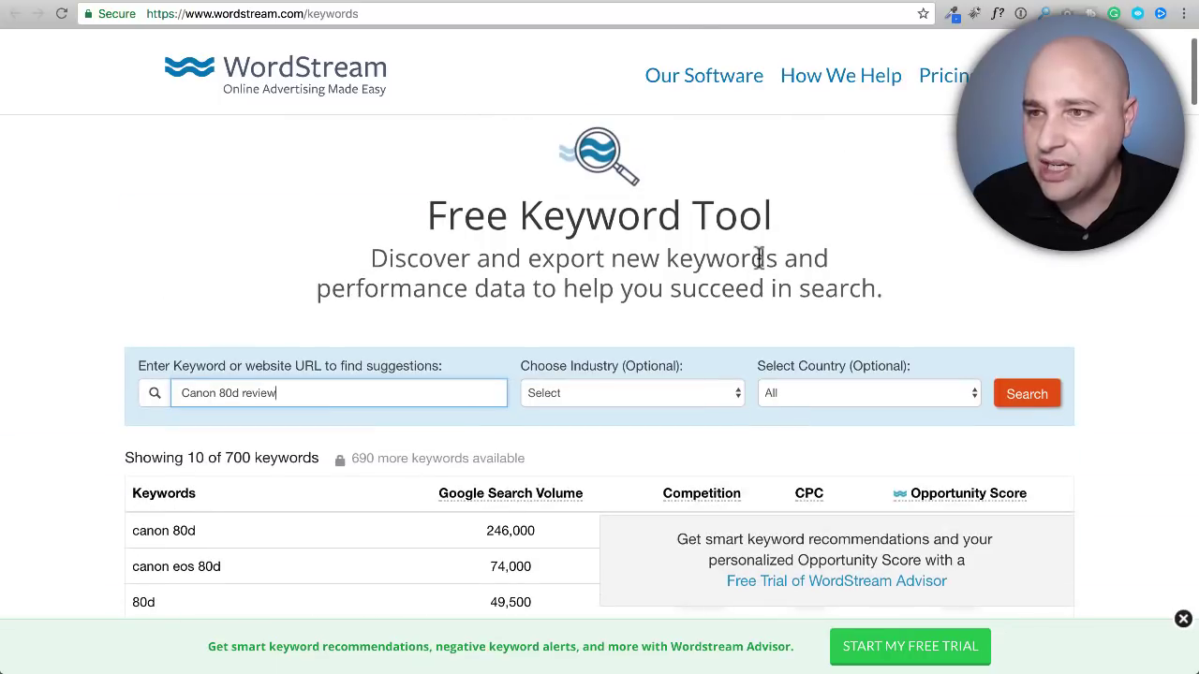
- Scroll through keywordtool.io's 42 canon 80d review suggestions, then go to the AppSumo webtexttool tab
click(747, 3)
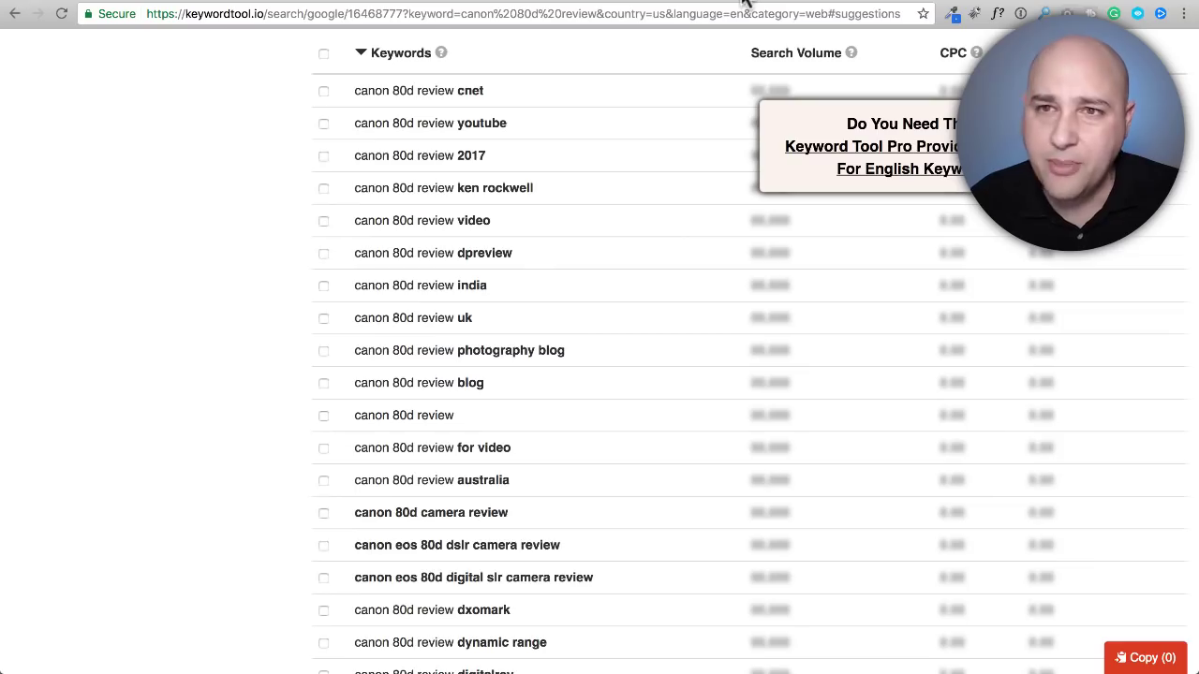
scroll(269, 129, up, 4)
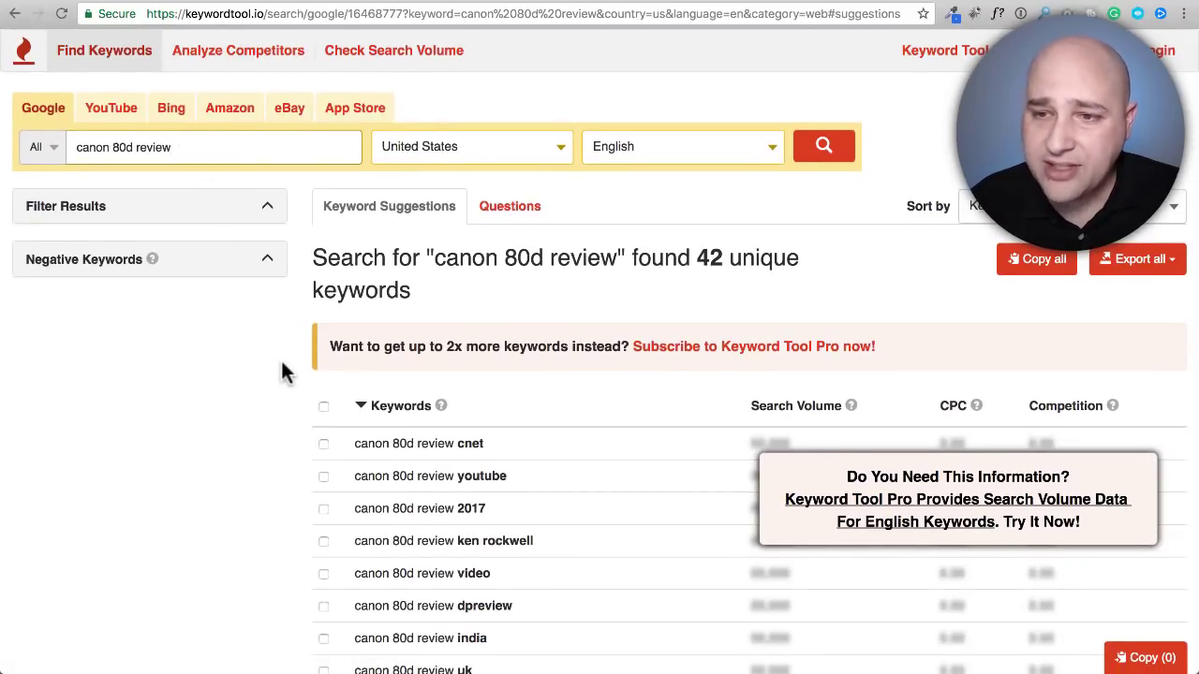
scroll(284, 370, down, 4)
scroll(286, 368, down, 1)
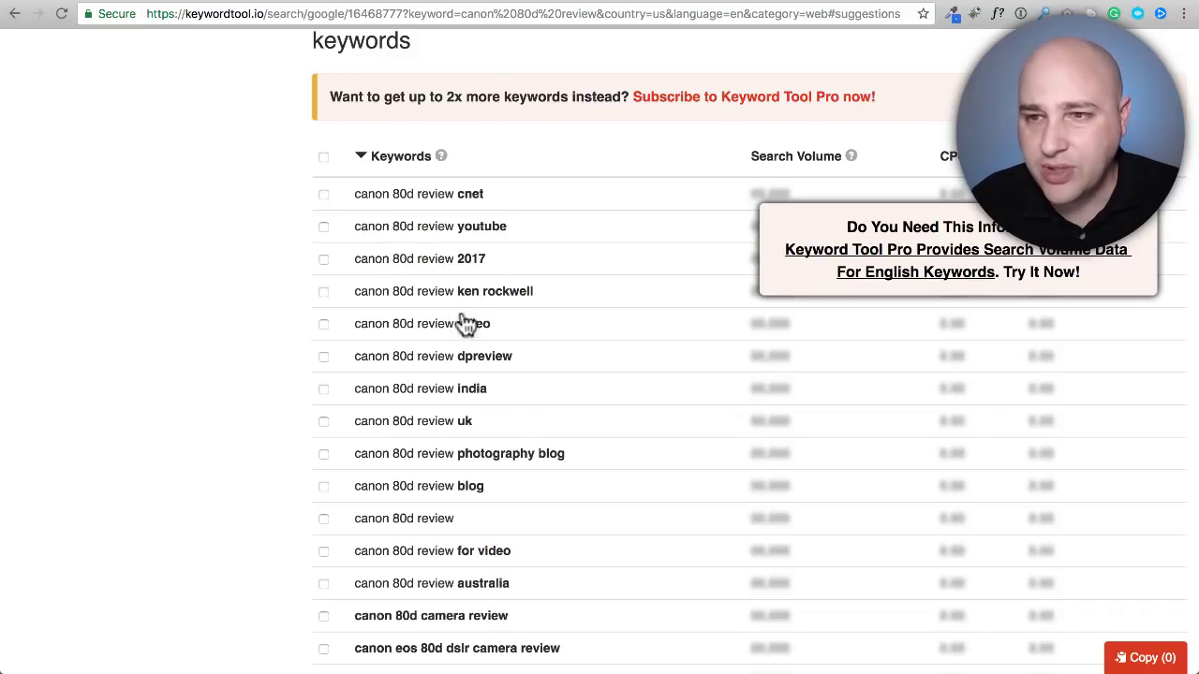
scroll(490, 383, down, 2)
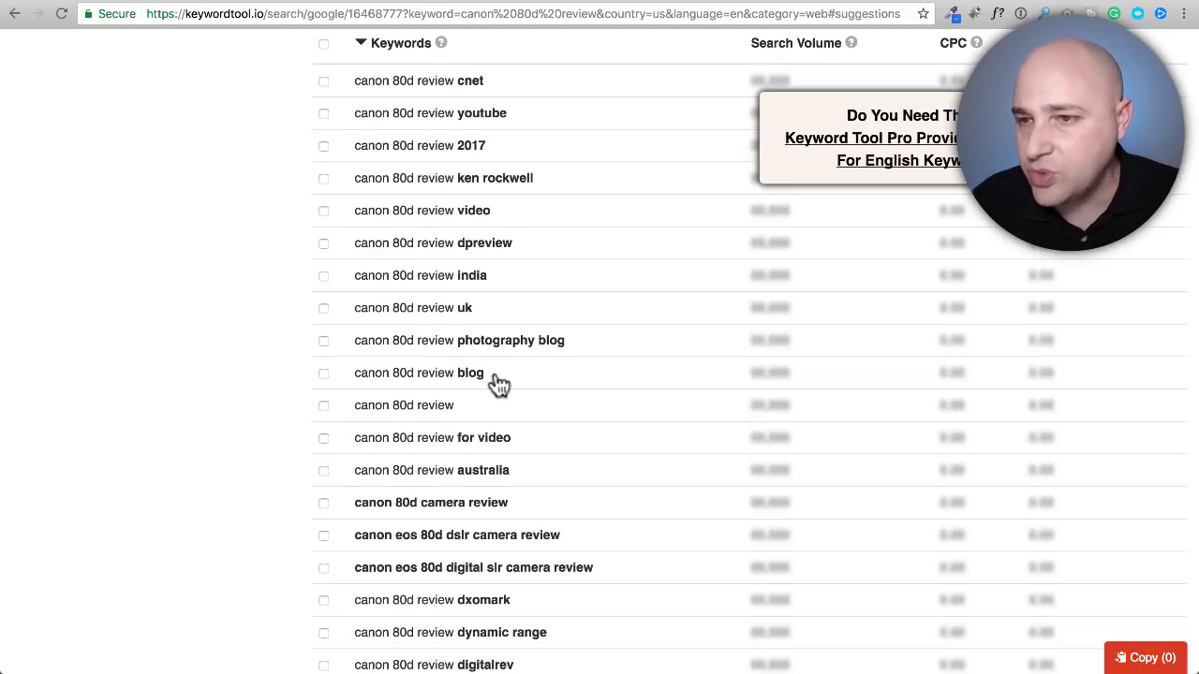
scroll(496, 382, up, 2)
scroll(496, 382, up, 2)
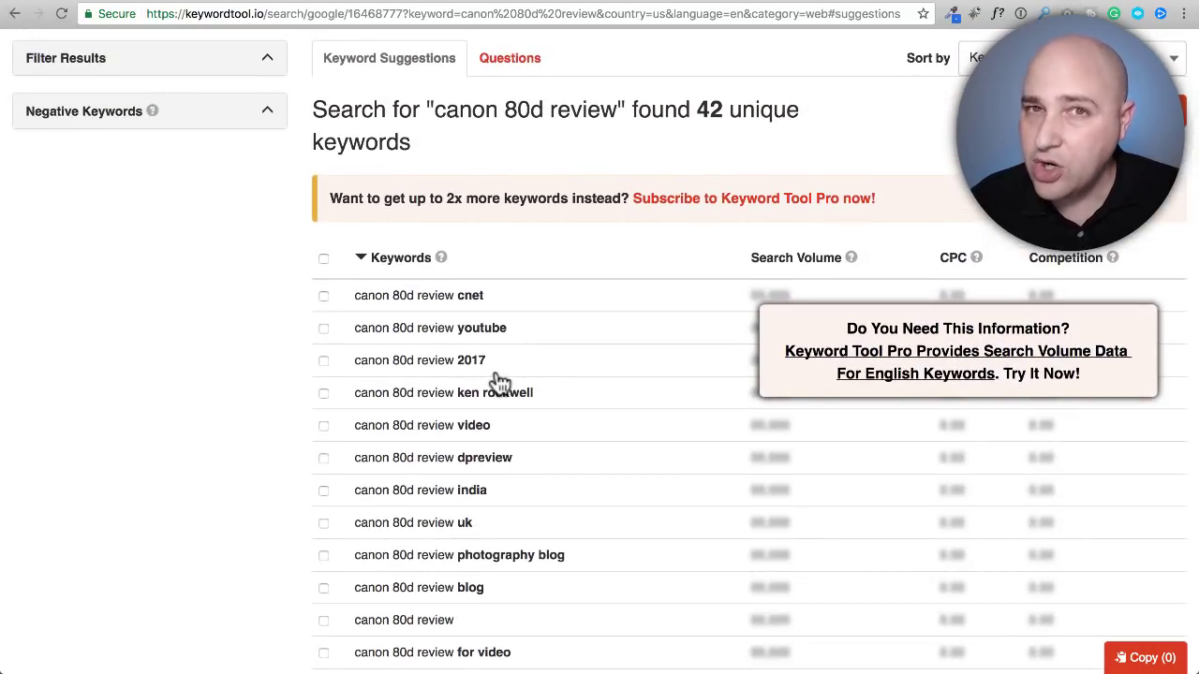
scroll(499, 382, up, 3)
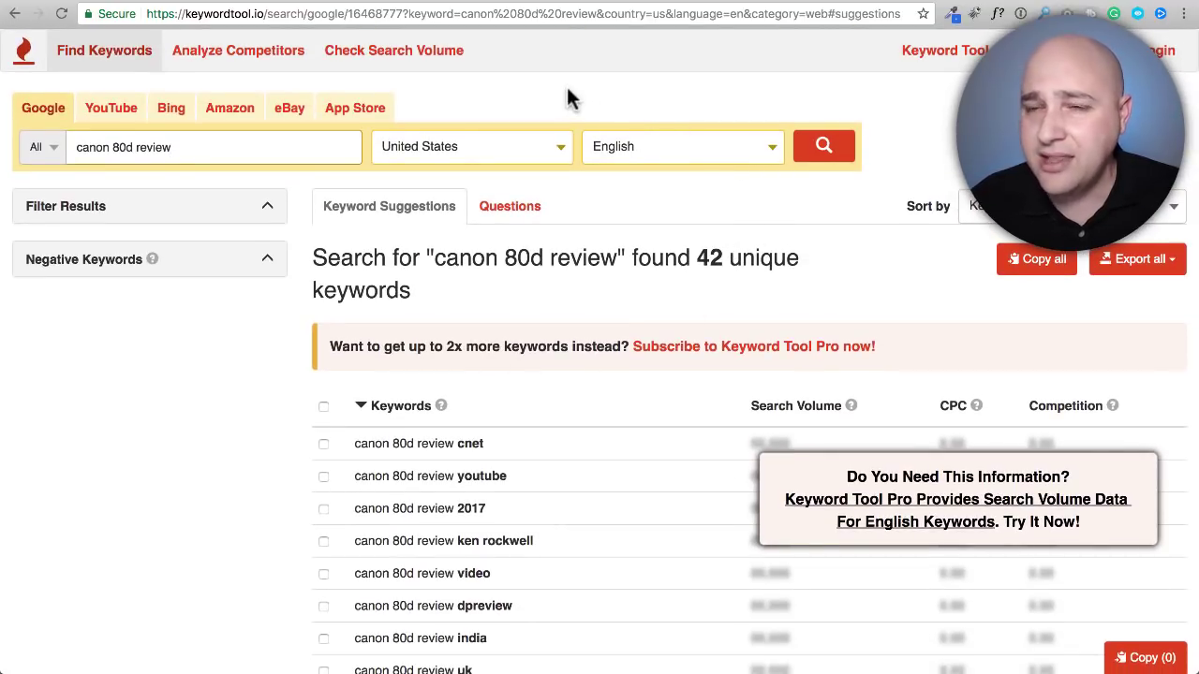
click(435, 5)
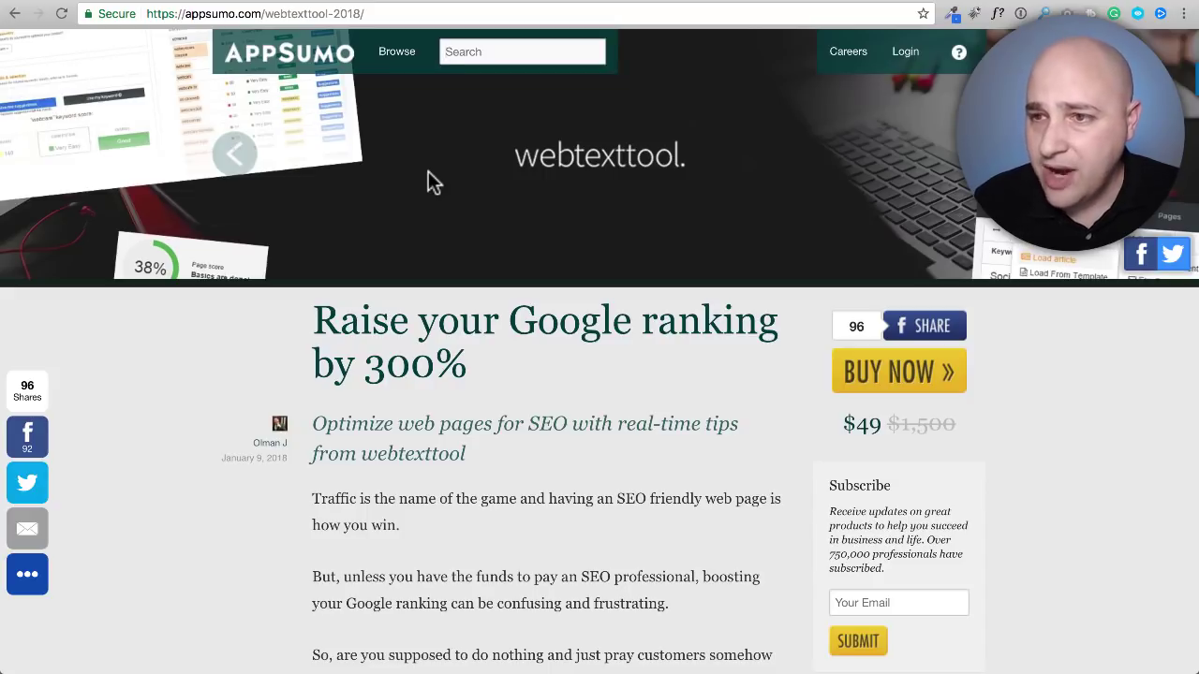
- Close the site search field and read down AppSumo's $49 webtexttool deal page
click(493, 159)
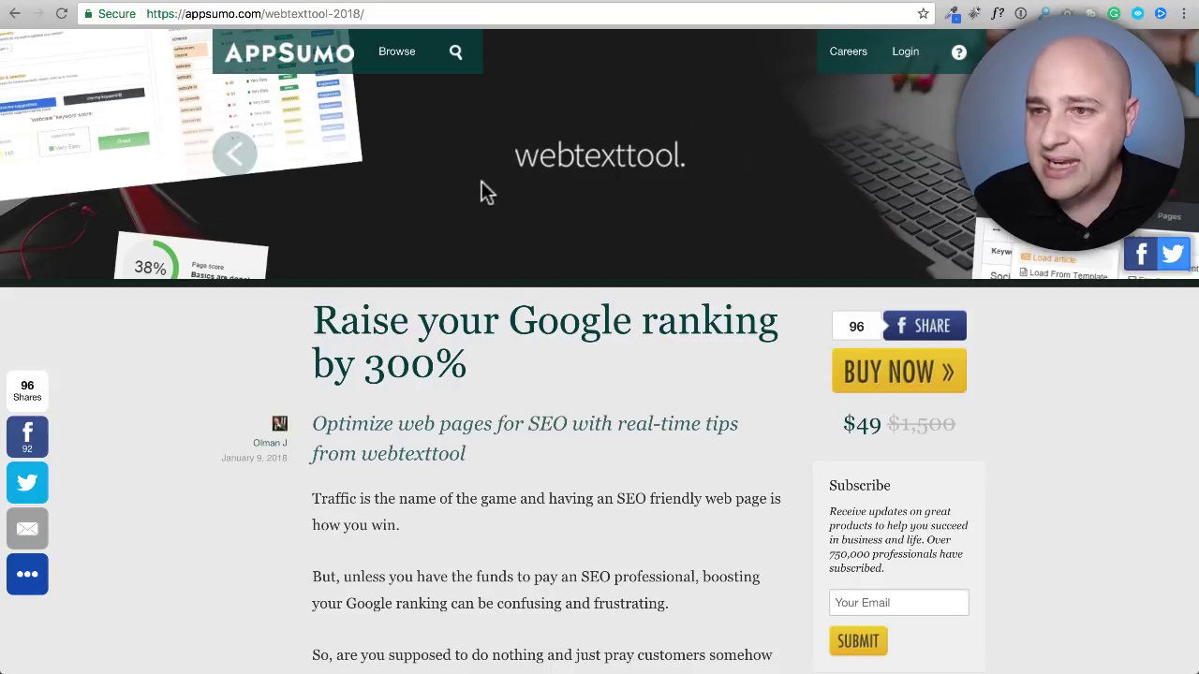
scroll(481, 192, down, 3)
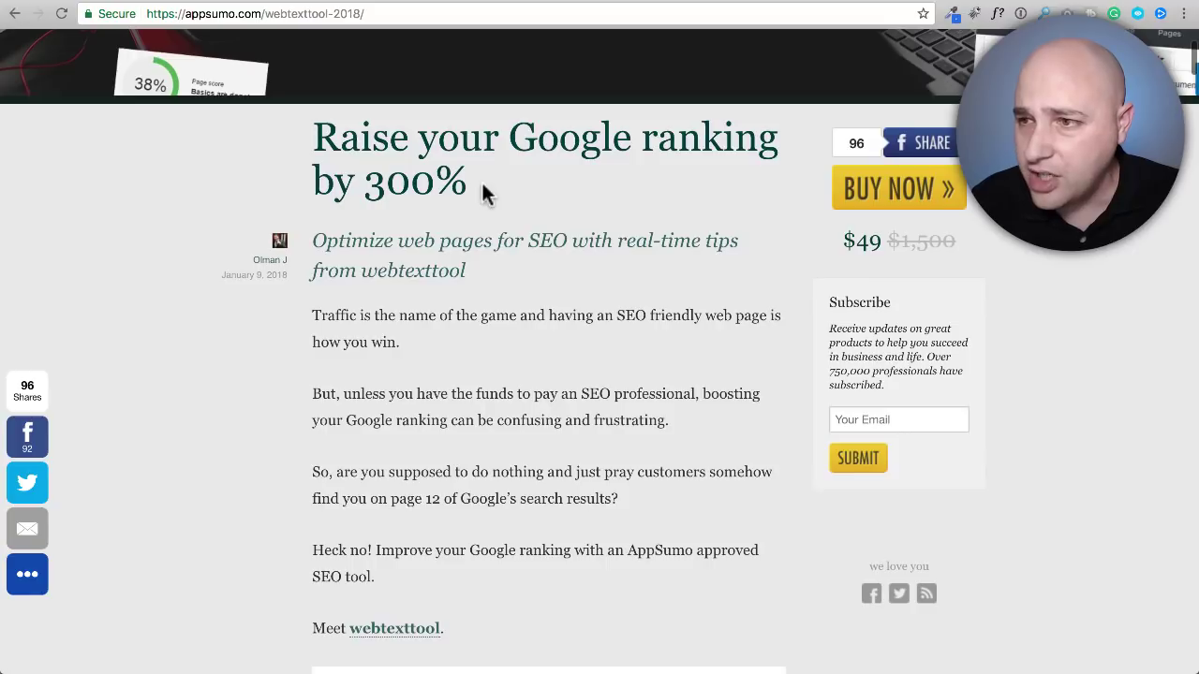
scroll(541, 201, down, 1)
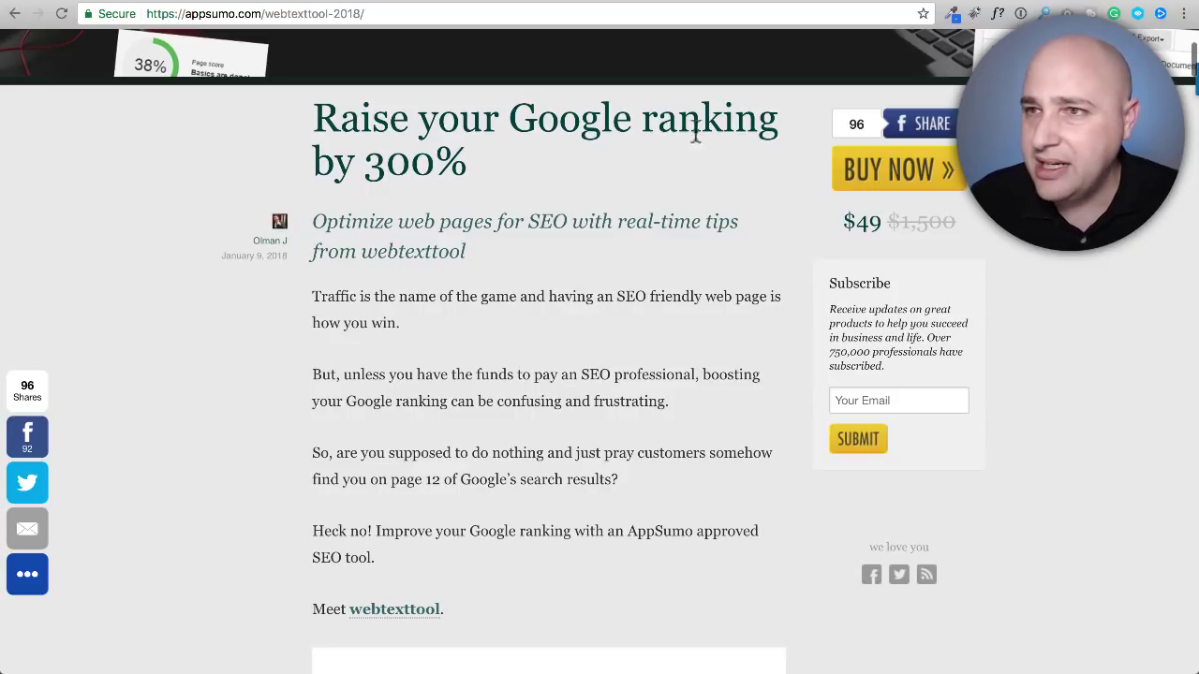
click(839, 5)
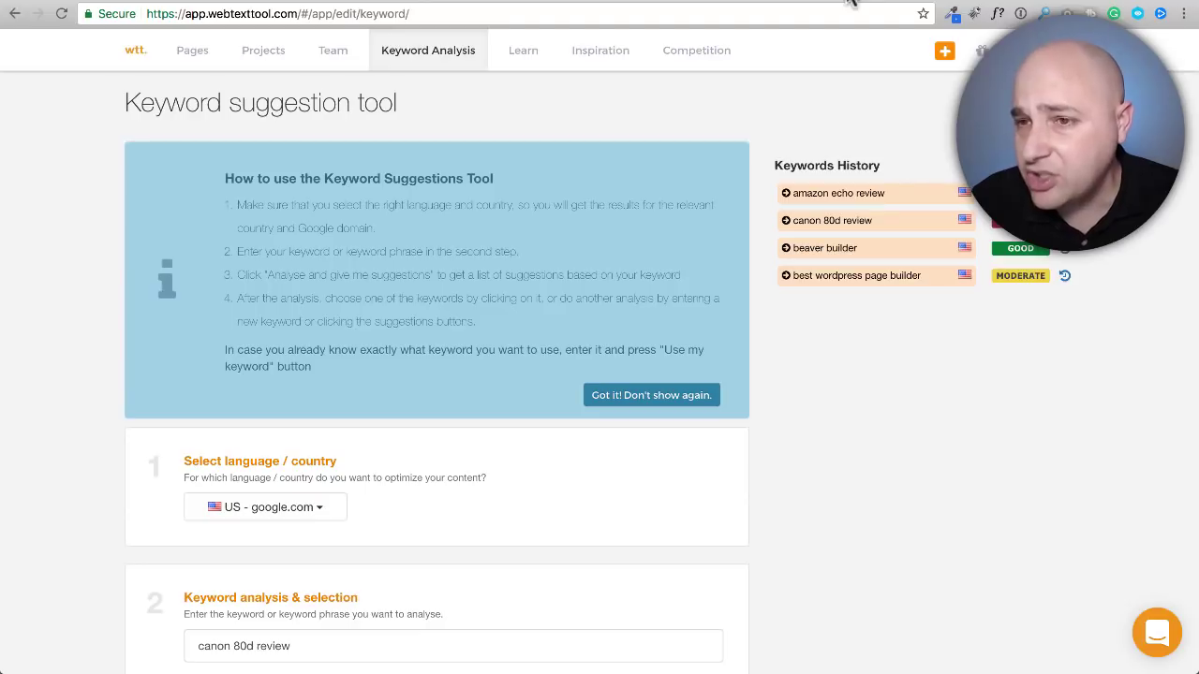
scroll(692, 278, up, 2)
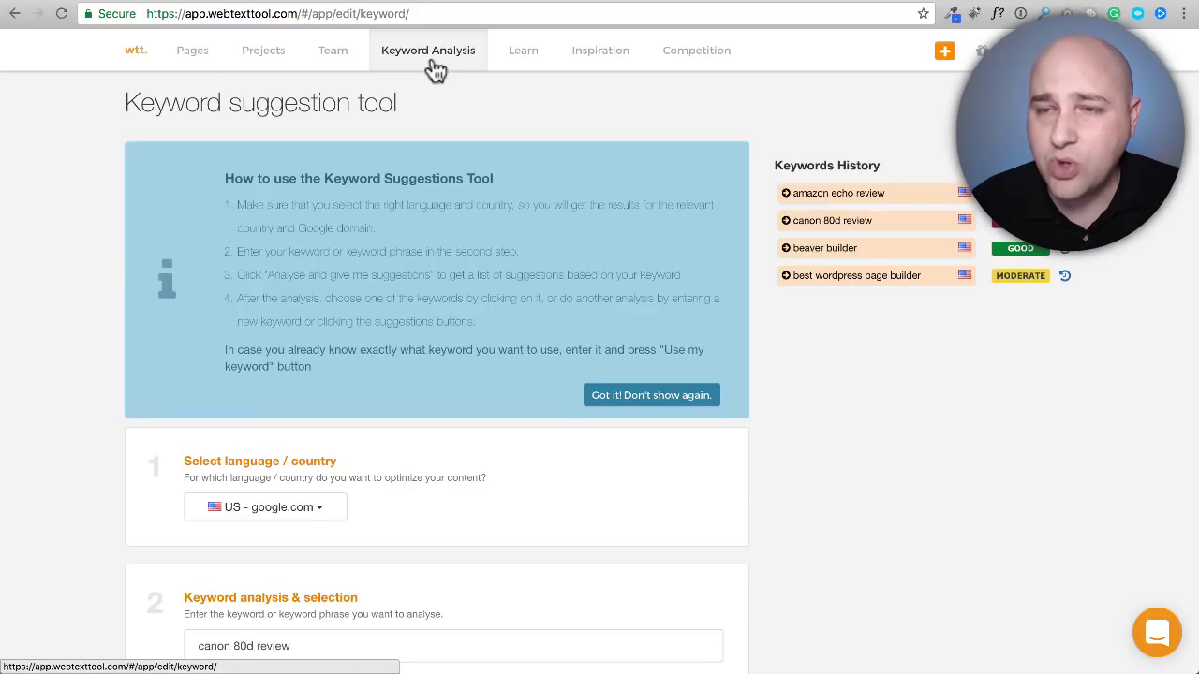
scroll(411, 211, down, 2)
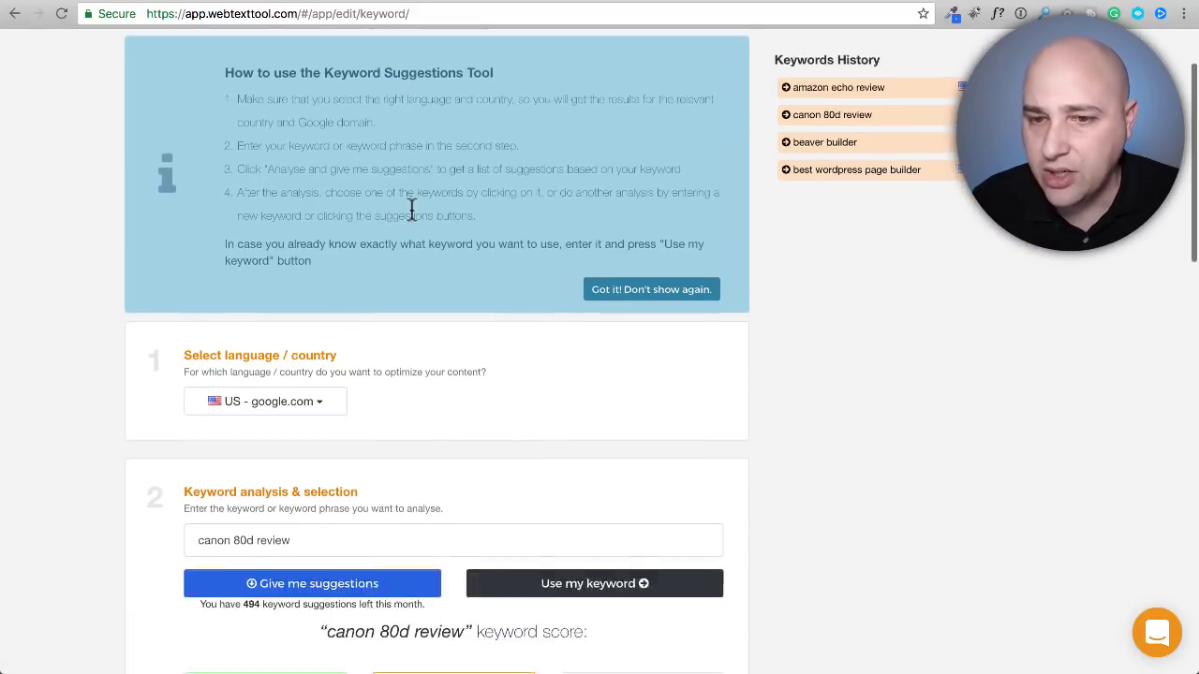
scroll(411, 211, down, 2)
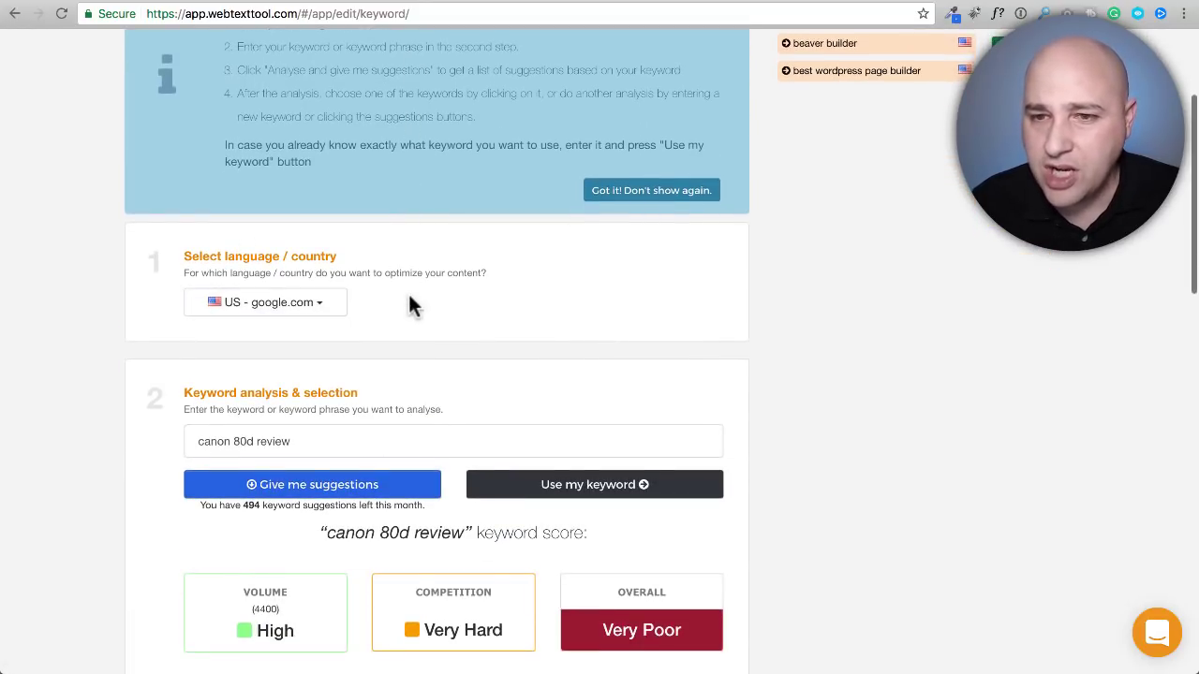
scroll(409, 300, down, 2)
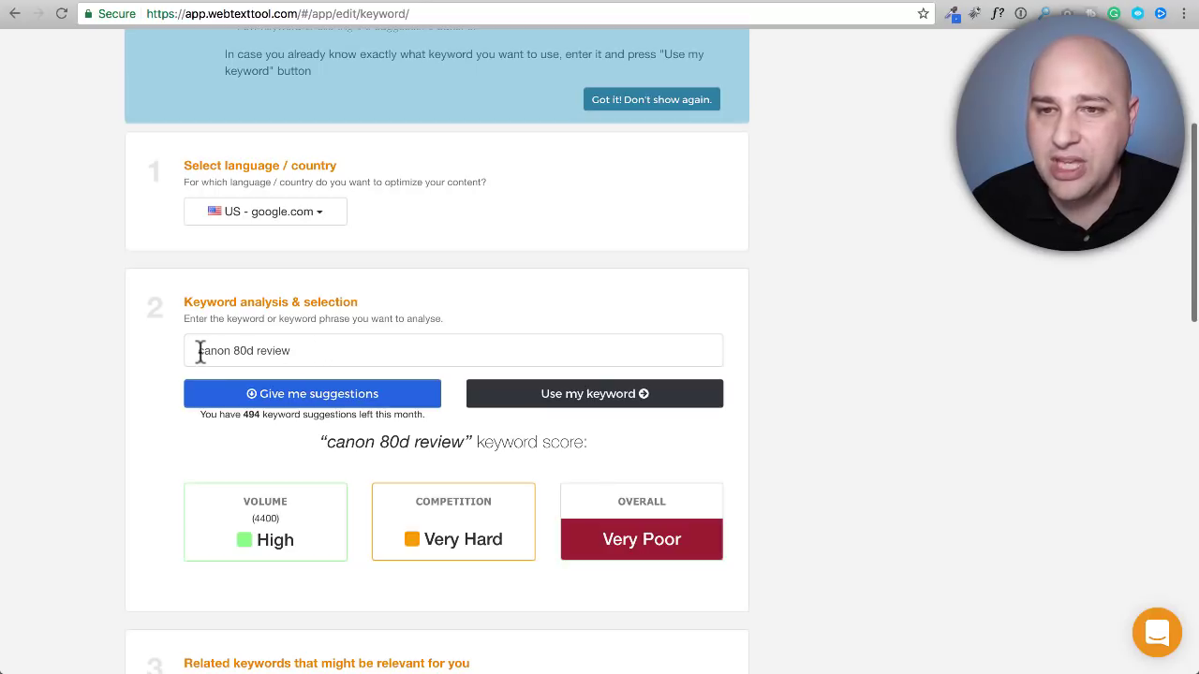
scroll(313, 348, down, 4)
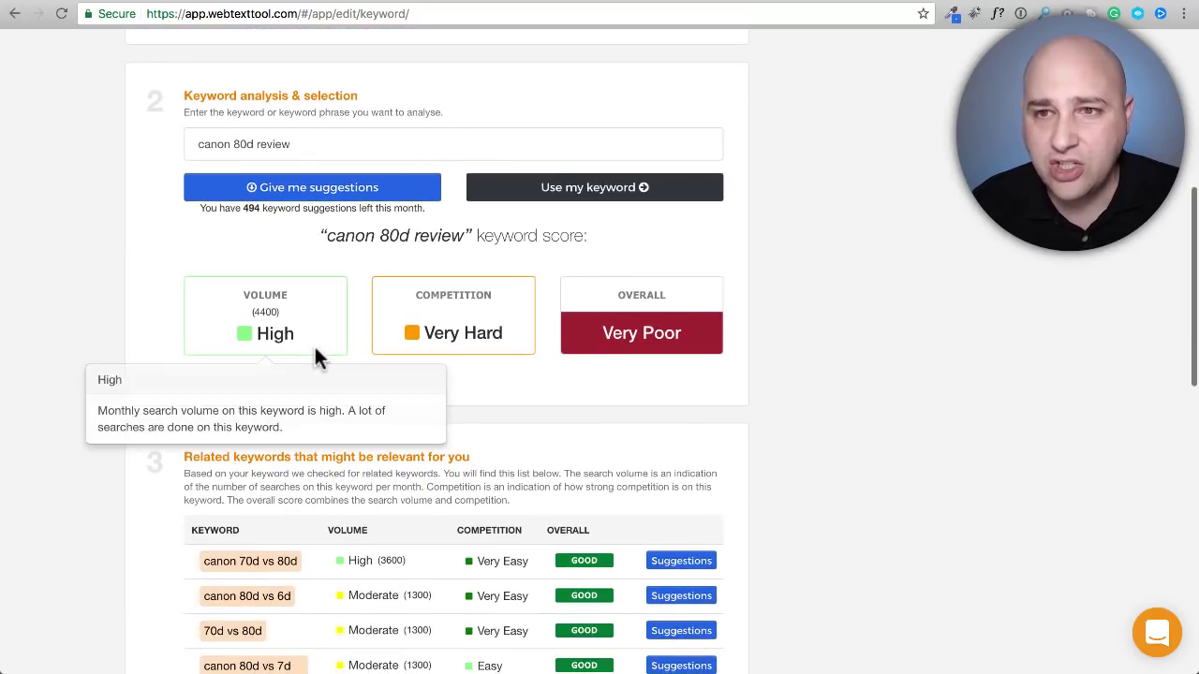
mouse_move(641, 333)
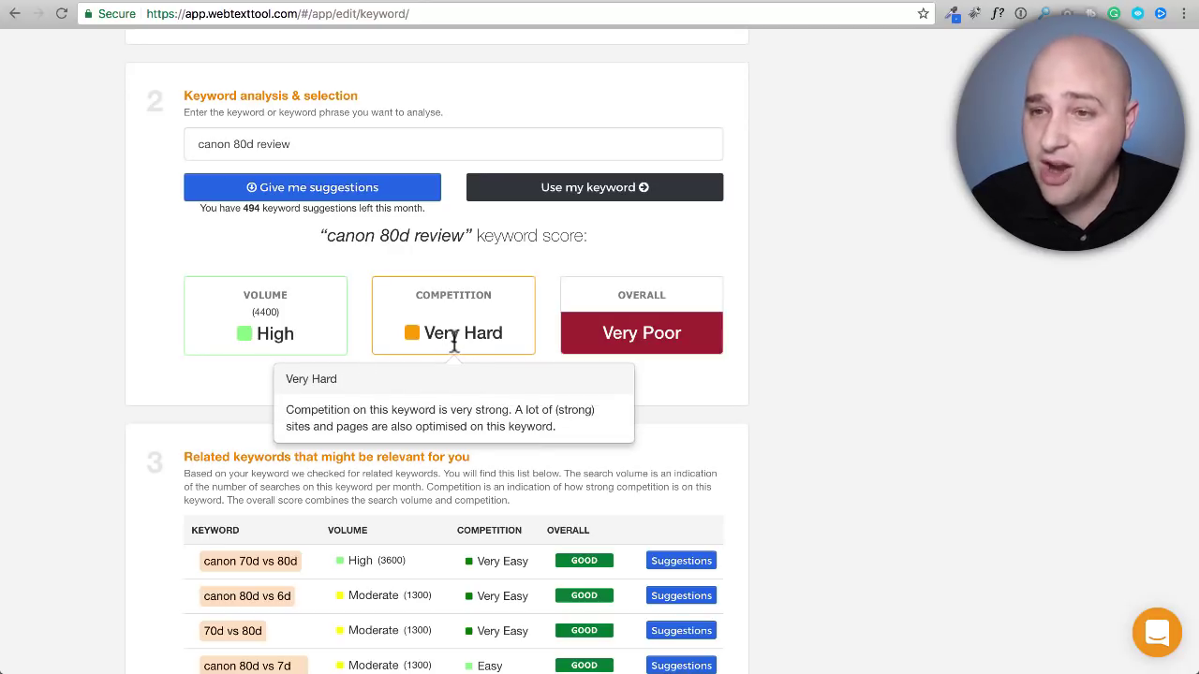
mouse_move(642, 539)
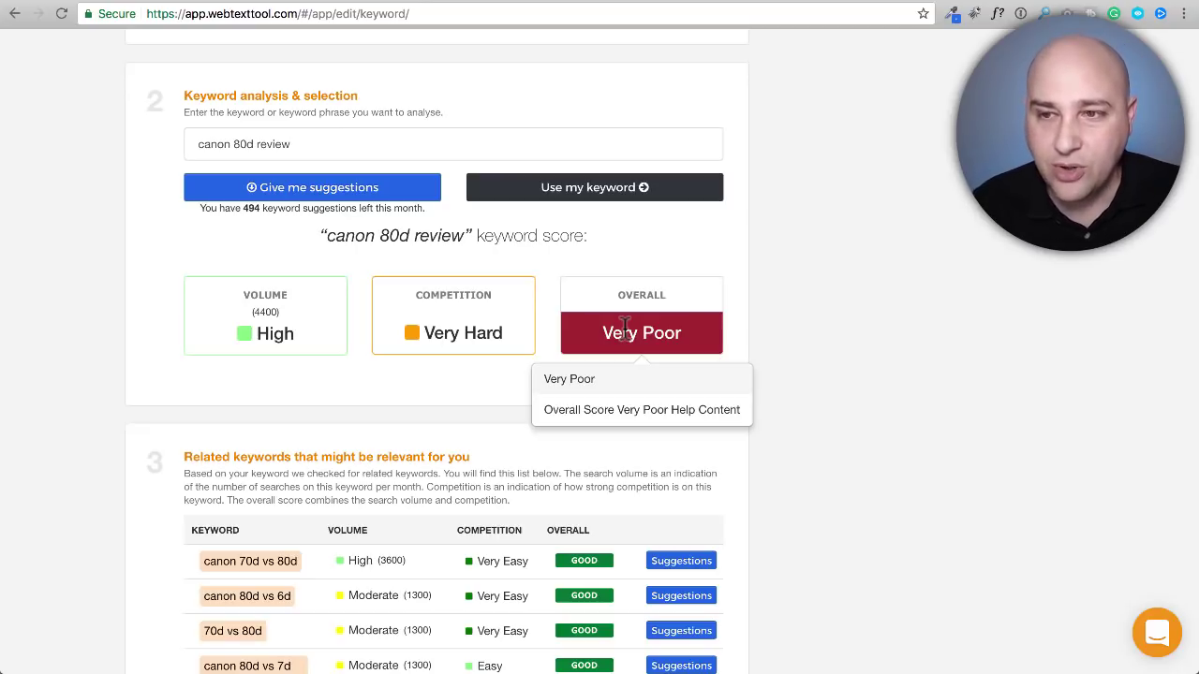
scroll(423, 292, down, 1)
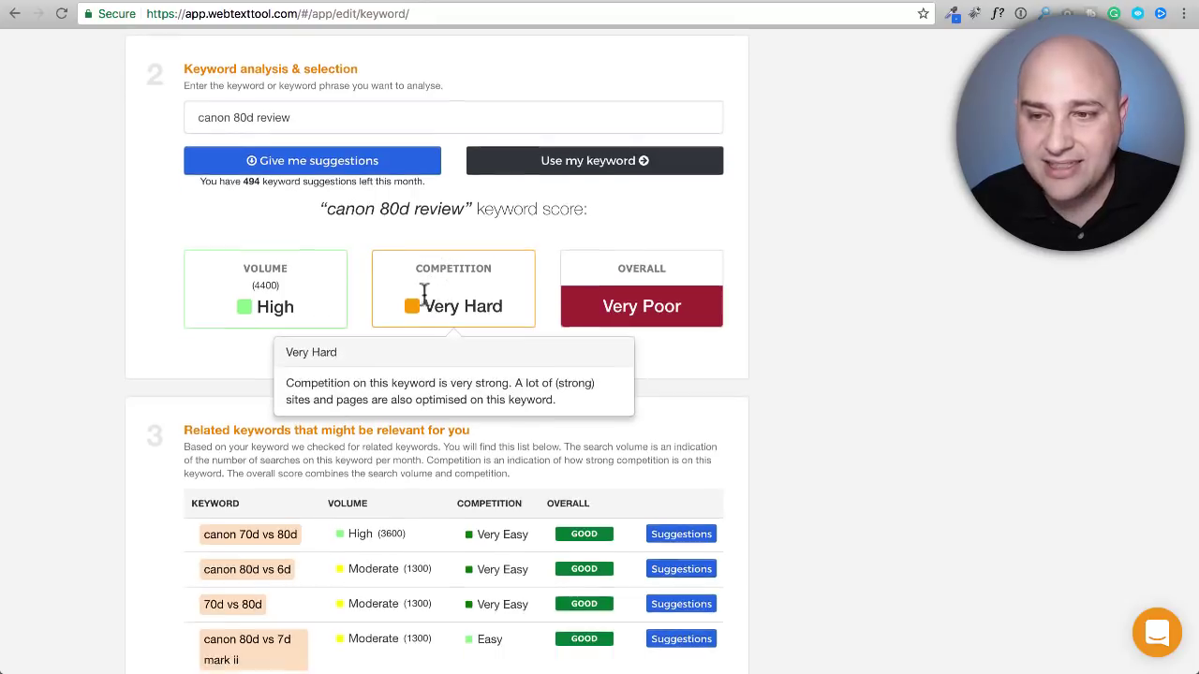
scroll(424, 292, down, 5)
scroll(402, 288, down, 3)
scroll(402, 289, up, 1)
scroll(402, 289, up, 1)
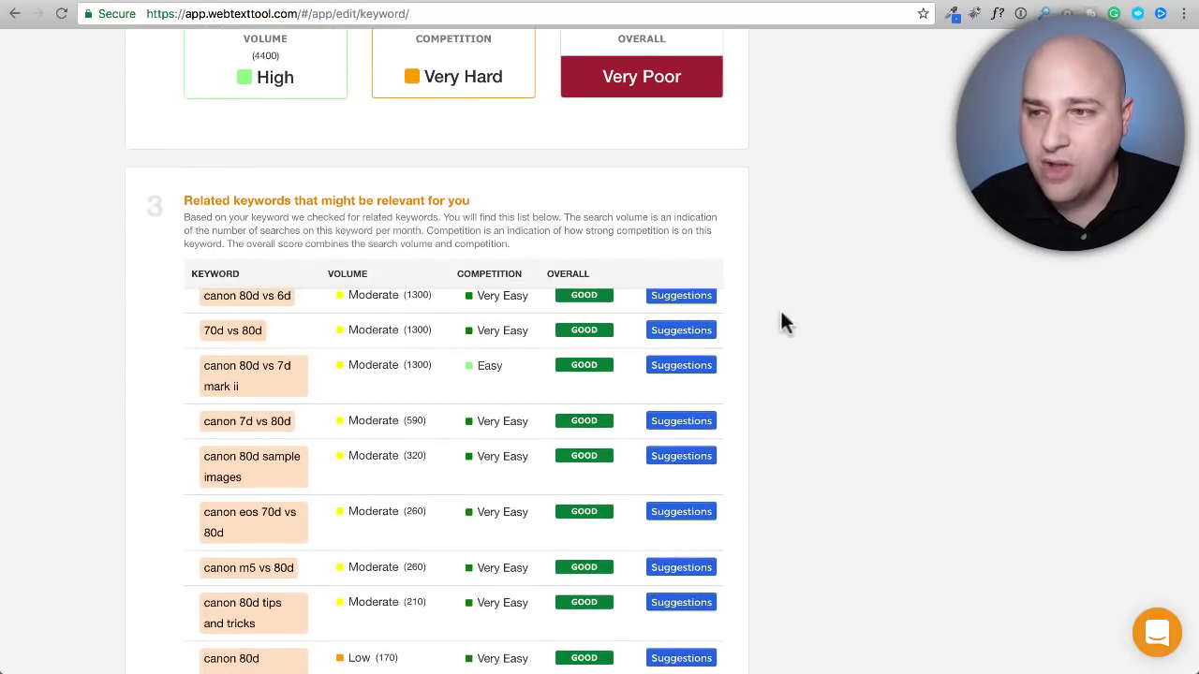
scroll(891, 321, down, 3)
scroll(736, 327, down, 2)
scroll(316, 329, up, 1)
scroll(314, 329, up, 4)
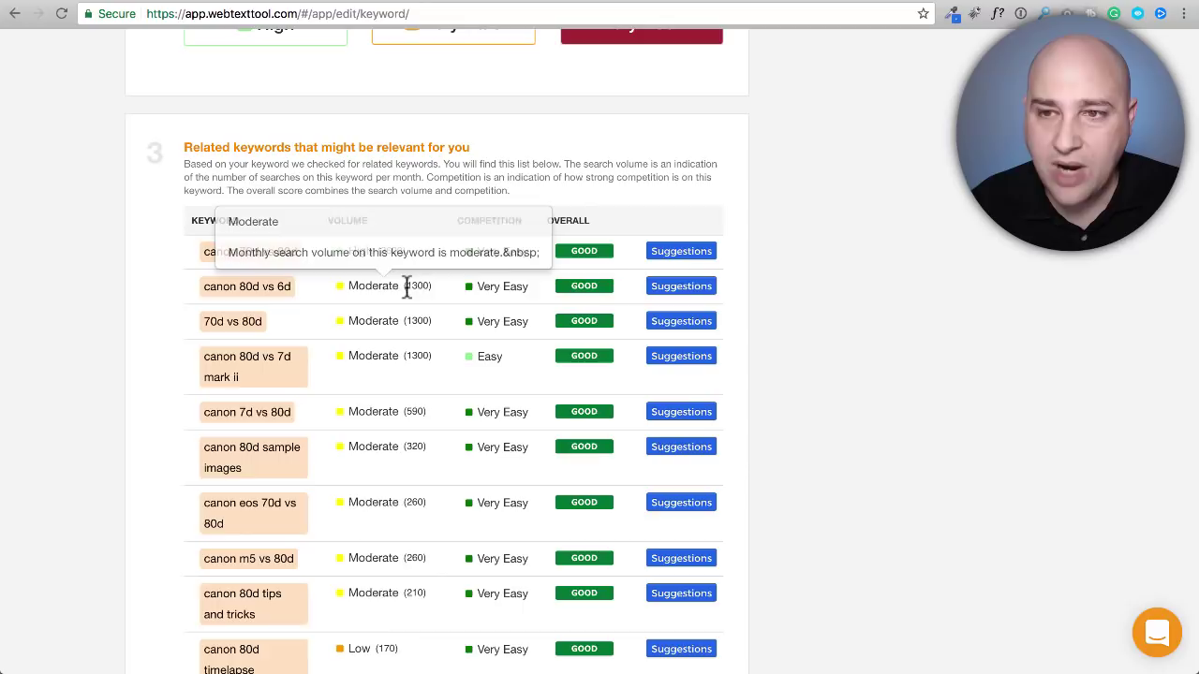
scroll(438, 298, down, 1)
scroll(439, 298, down, 2)
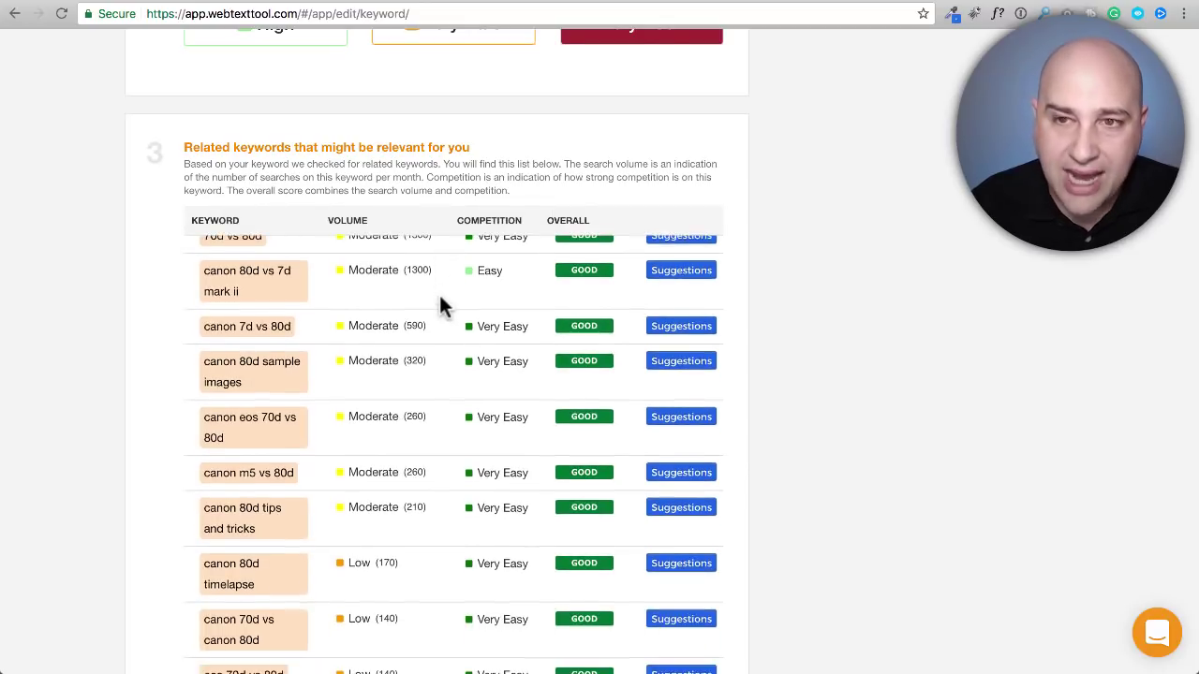
scroll(441, 304, down, 1)
scroll(441, 304, down, 1)
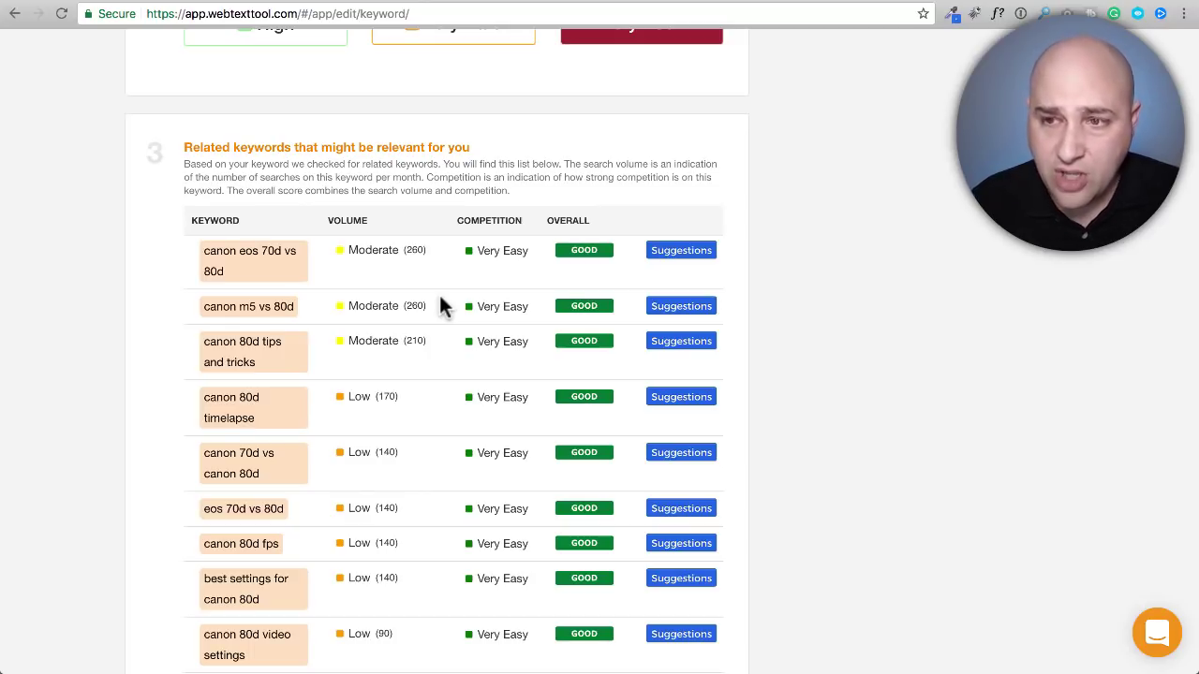
- Scroll through webtexttool's table of related Canon 80D keyword ideas
scroll(398, 332, down, 3)
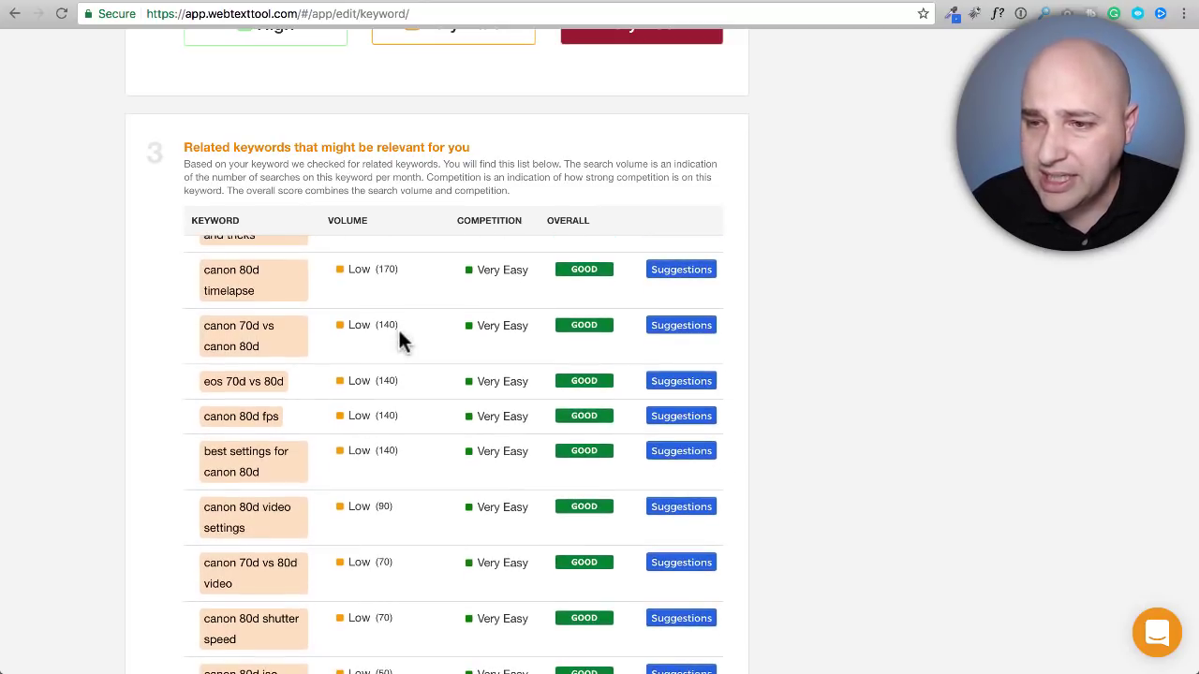
scroll(398, 333, down, 1)
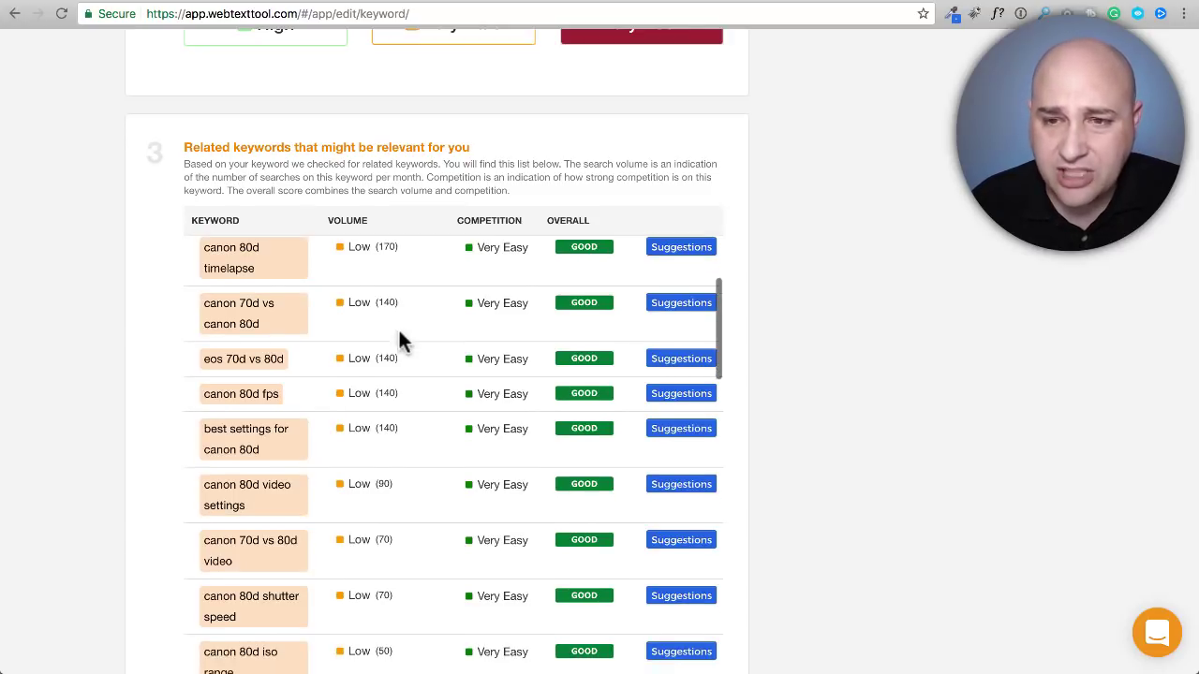
scroll(401, 342, down, 2)
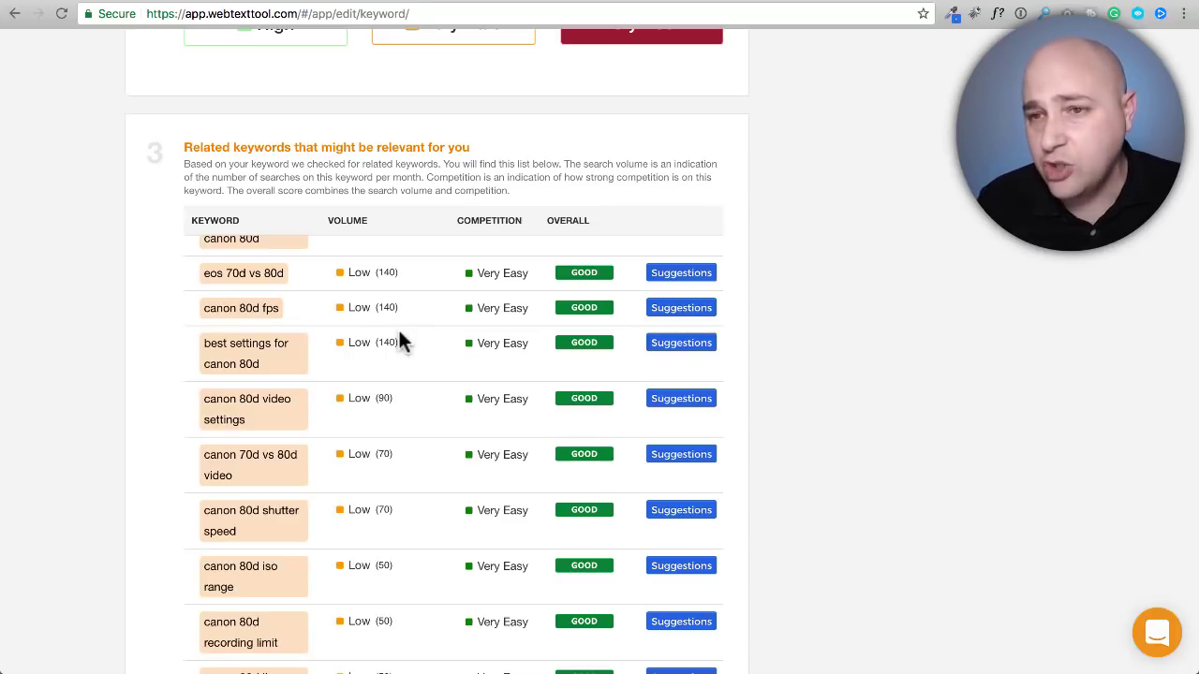
scroll(399, 334, up, 2)
scroll(408, 347, up, 2)
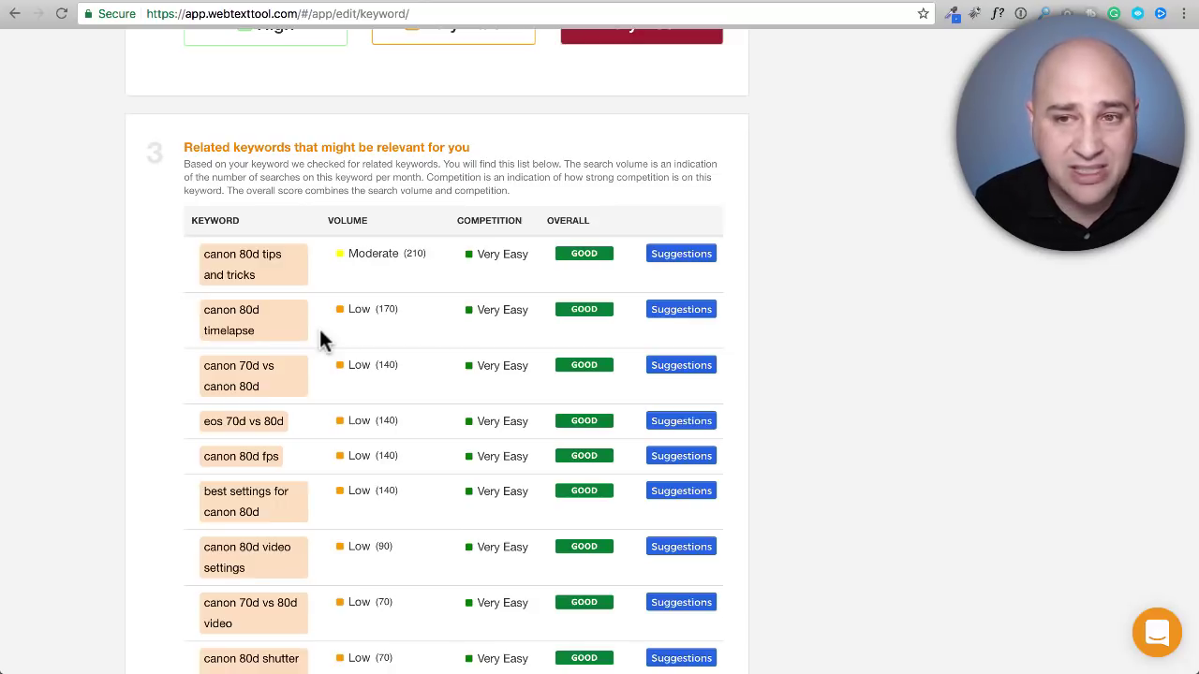
scroll(320, 337, up, 3)
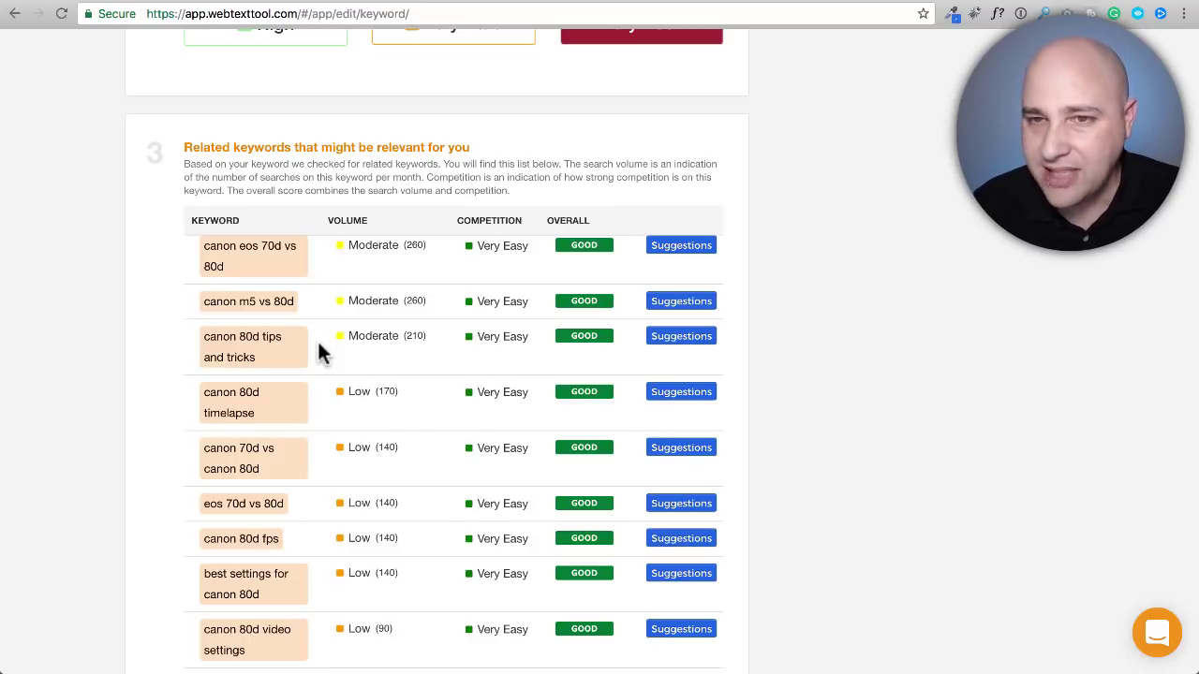
scroll(319, 345, up, 2)
scroll(320, 345, up, 3)
scroll(321, 344, up, 2)
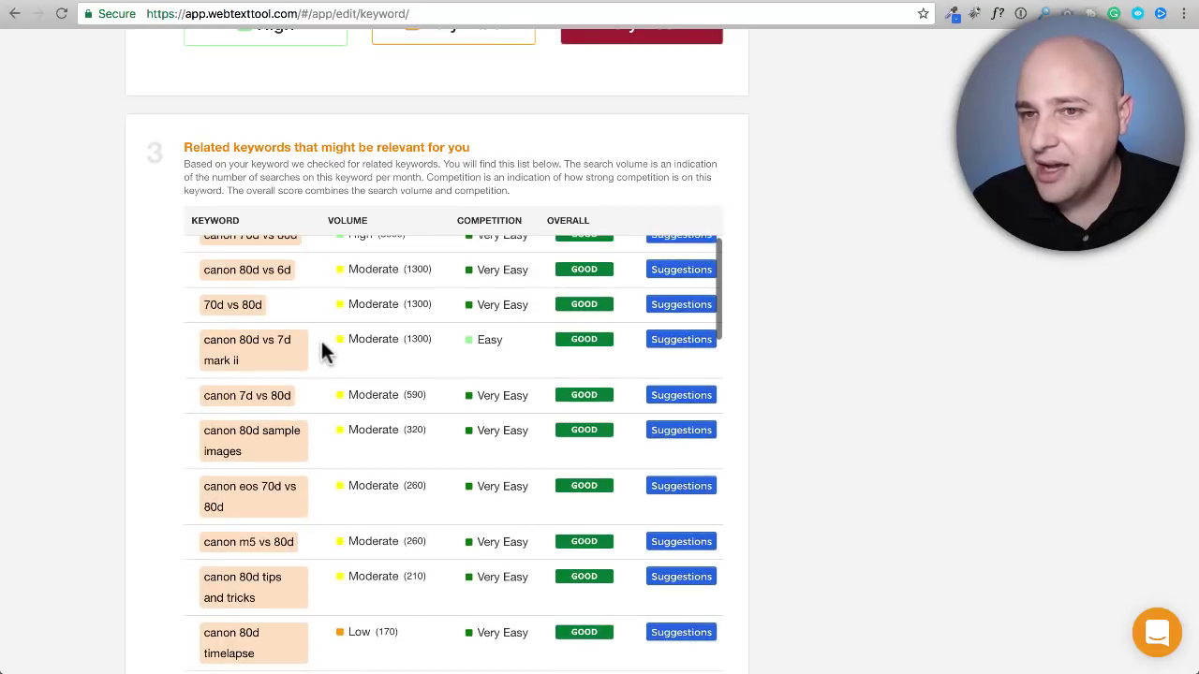
scroll(323, 344, up, 2)
scroll(322, 345, up, 2)
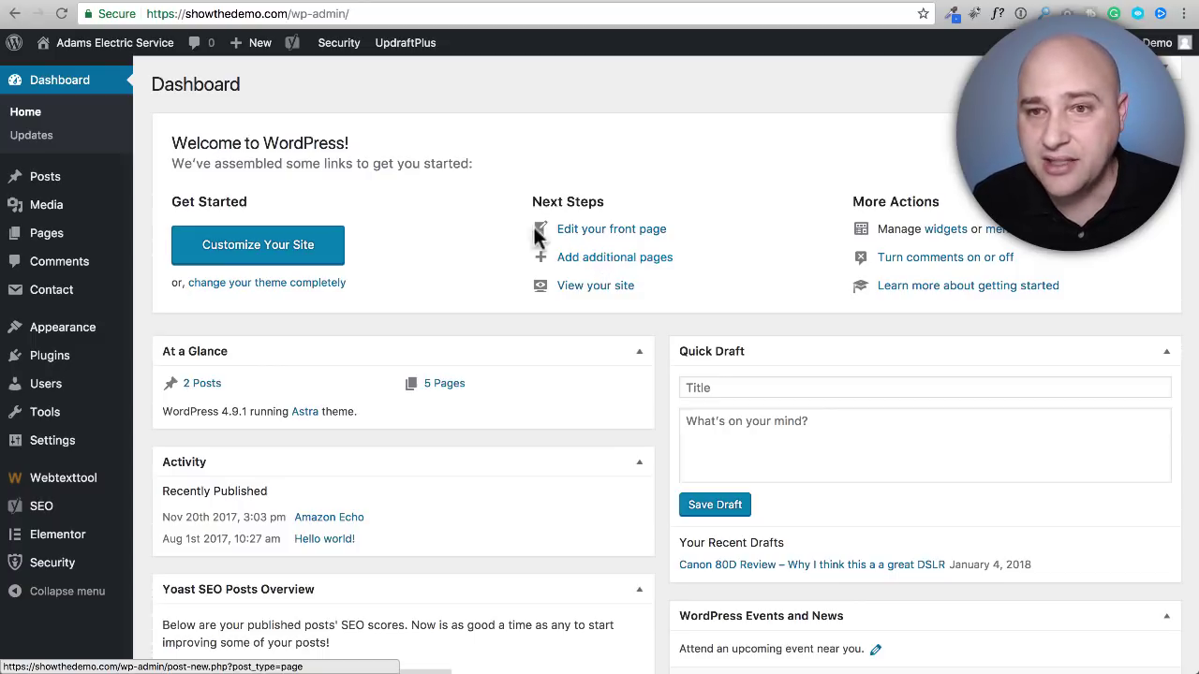
- From Posts, open the 'Canon 80D Review – Why I think this a a great DSLR' draft
mouse_move(45, 176)
click(56, 183)
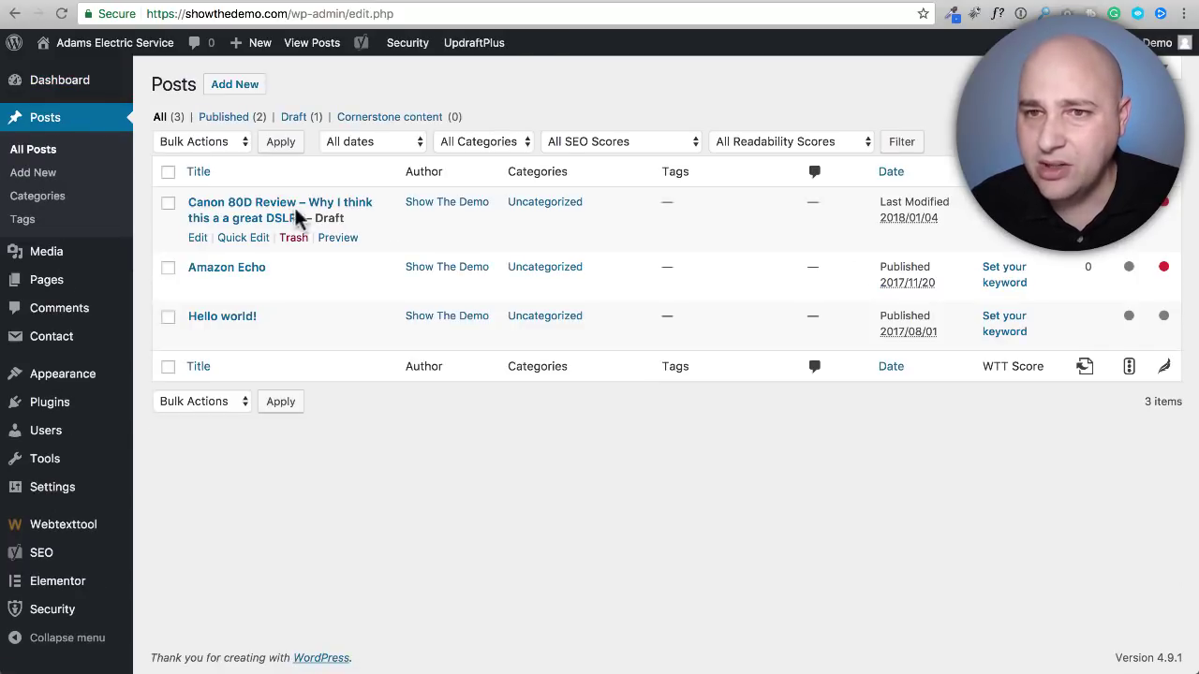
click(268, 212)
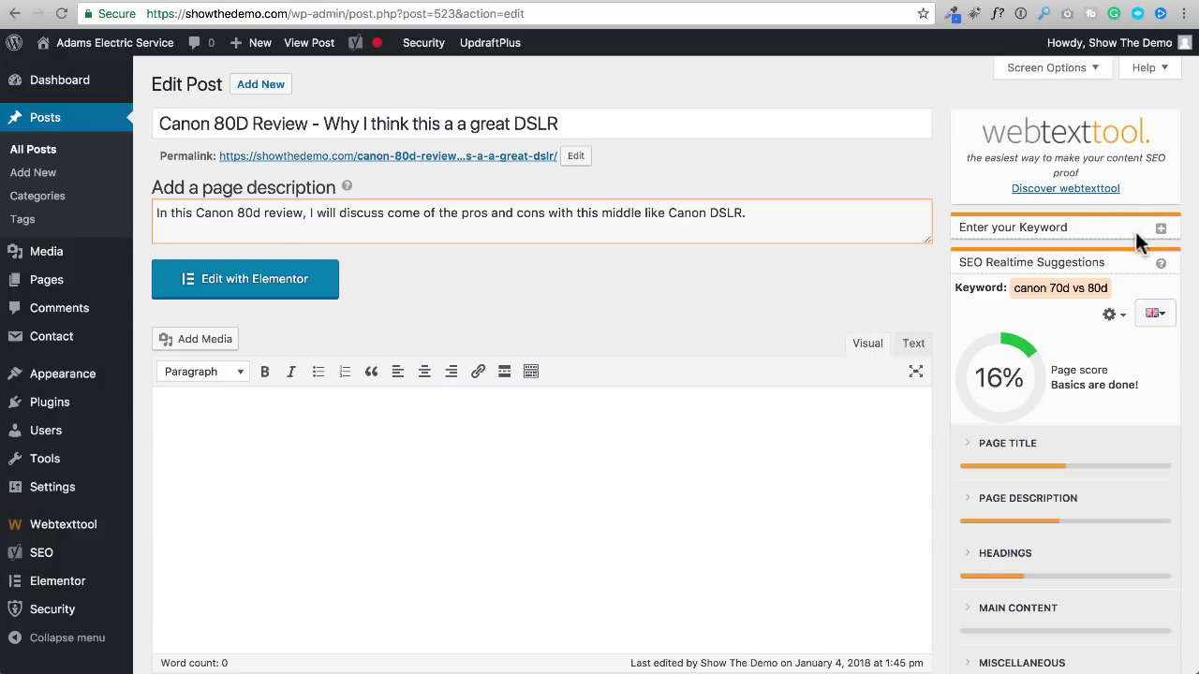
click(1161, 230)
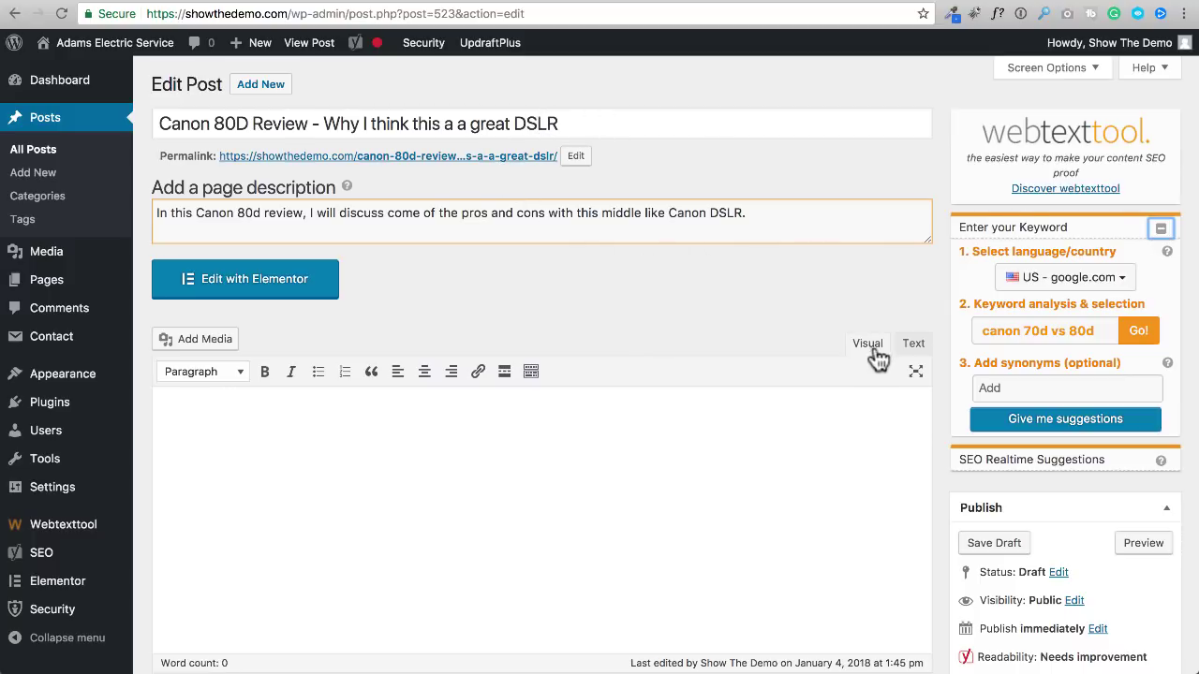
click(1161, 231)
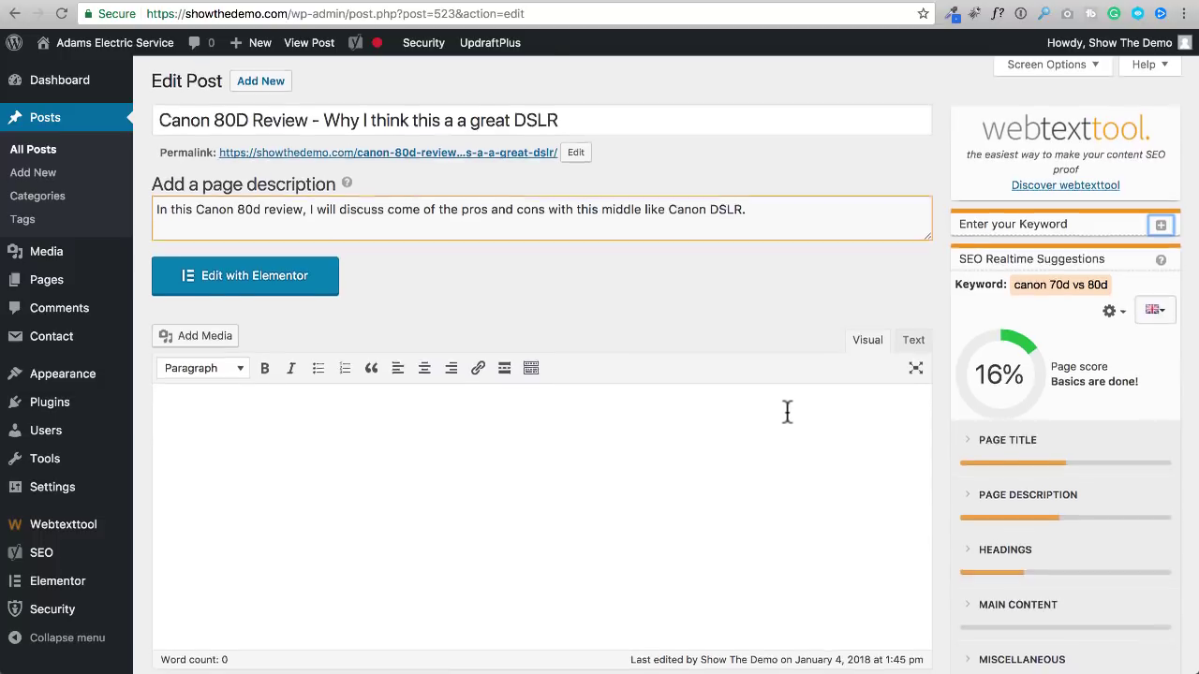
- Focus the title, then the body, so webtexttool lists the H1 and H2–H6 keyword checks
scroll(810, 393, down, 3)
scroll(717, 338, up, 3)
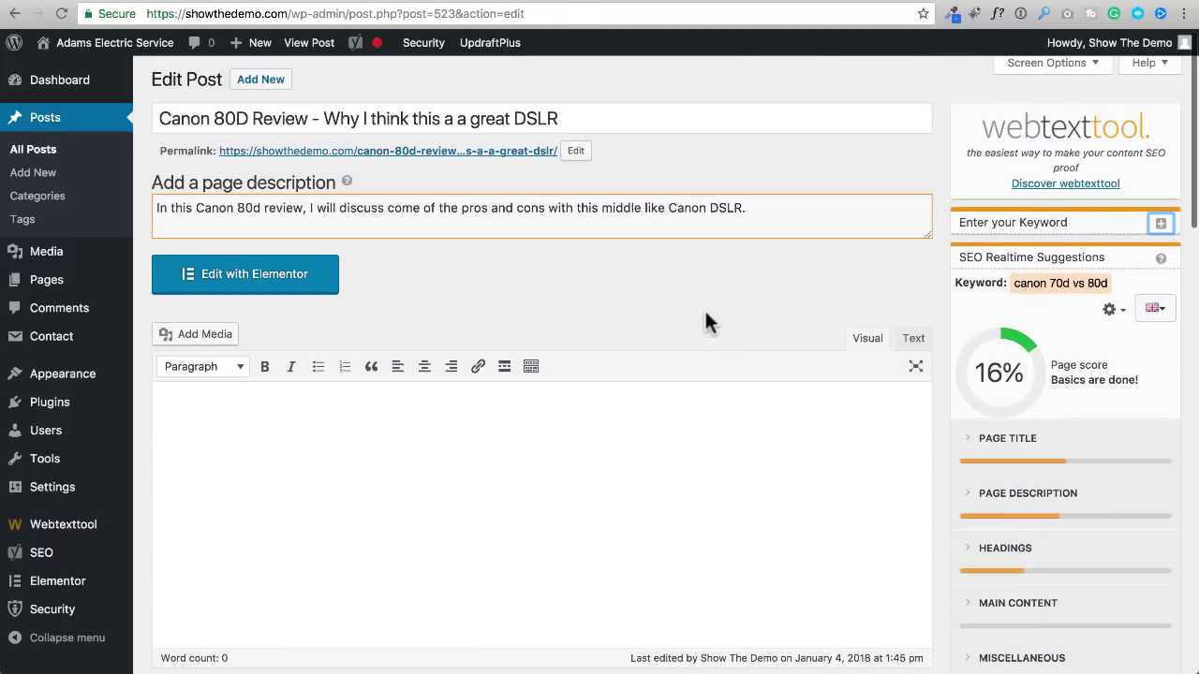
click(592, 125)
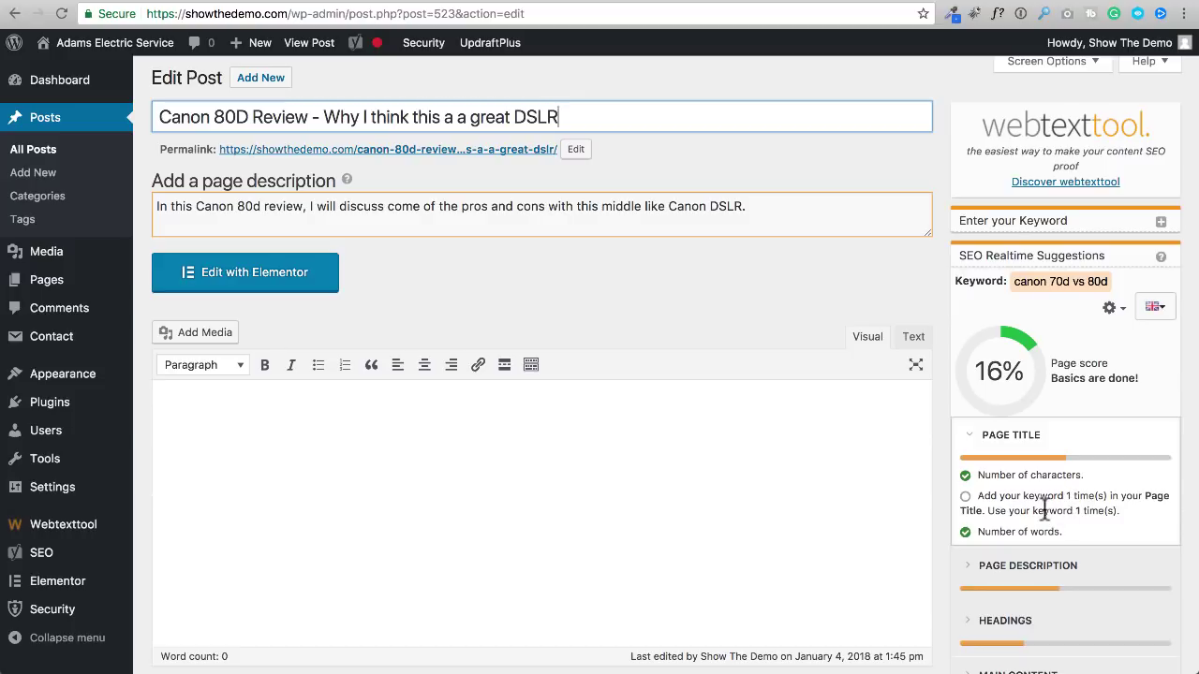
click(208, 422)
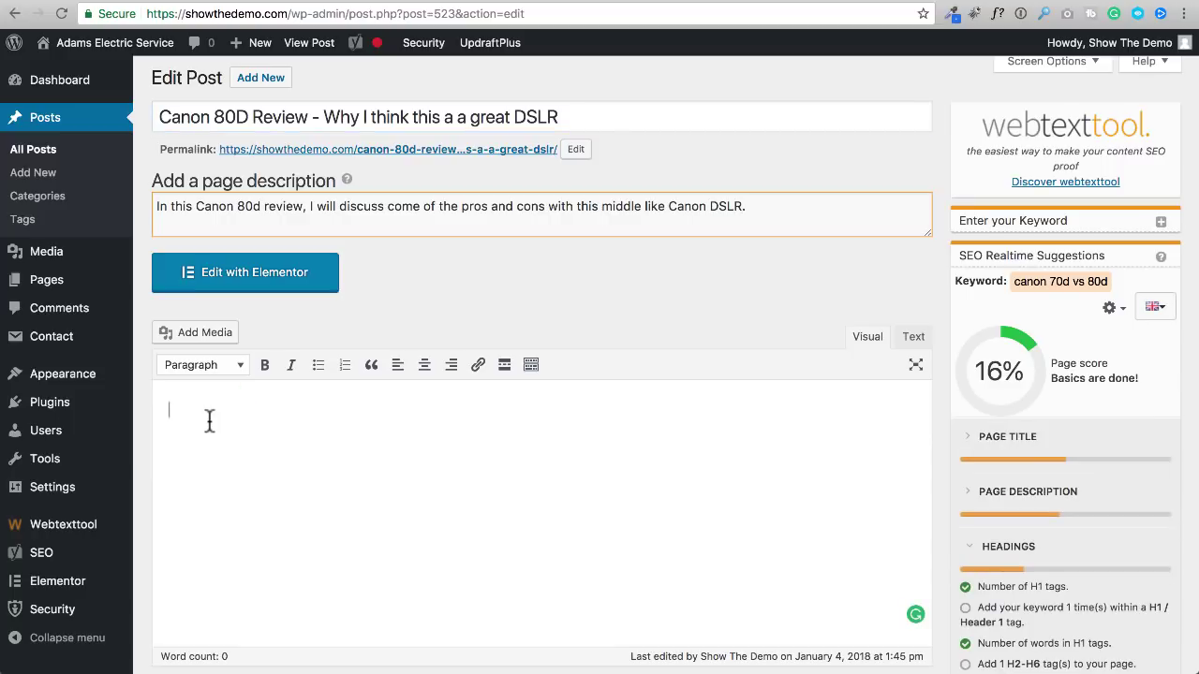
scroll(609, 421, down, 2)
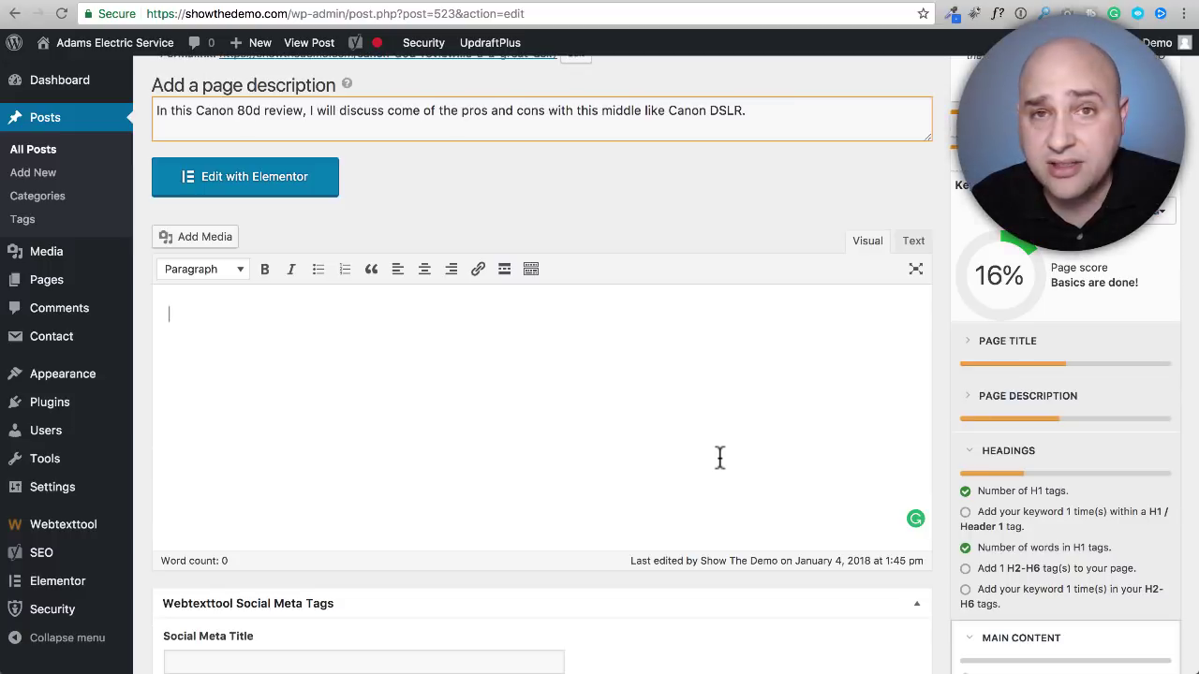
- Review Yoast's four keyword problems, then show its Readability analysis flagging too little content
scroll(718, 459, down, 5)
scroll(714, 456, down, 2)
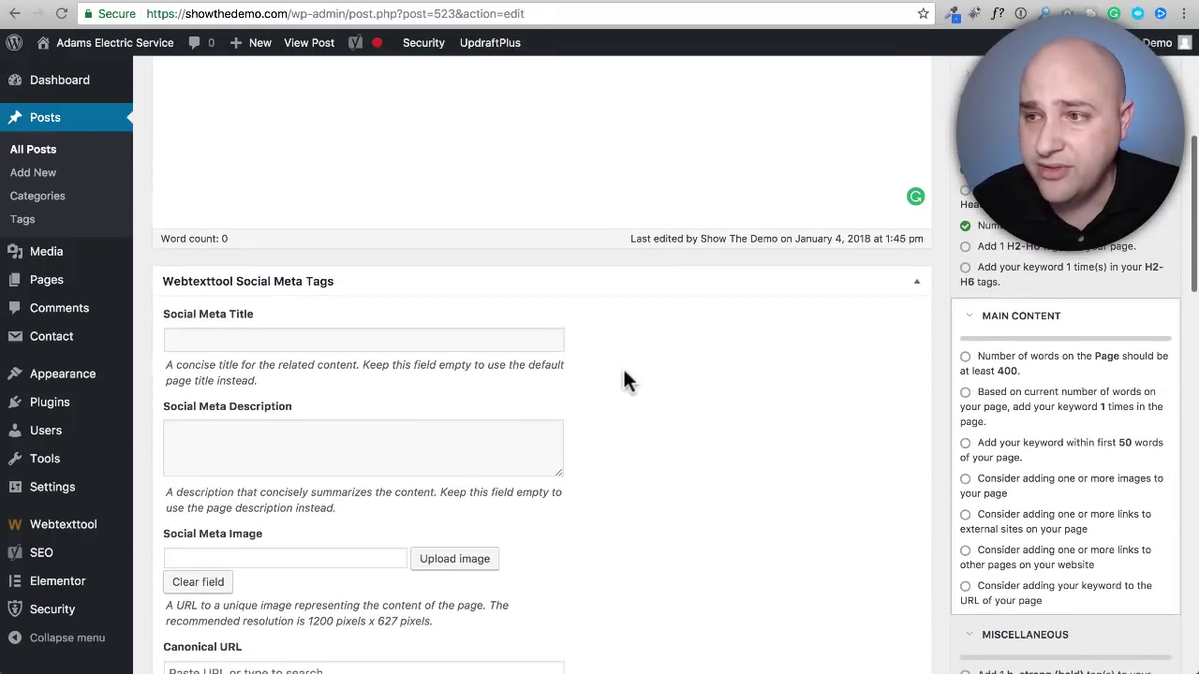
scroll(625, 379, down, 1)
scroll(625, 380, down, 7)
scroll(625, 379, down, 2)
scroll(626, 373, down, 5)
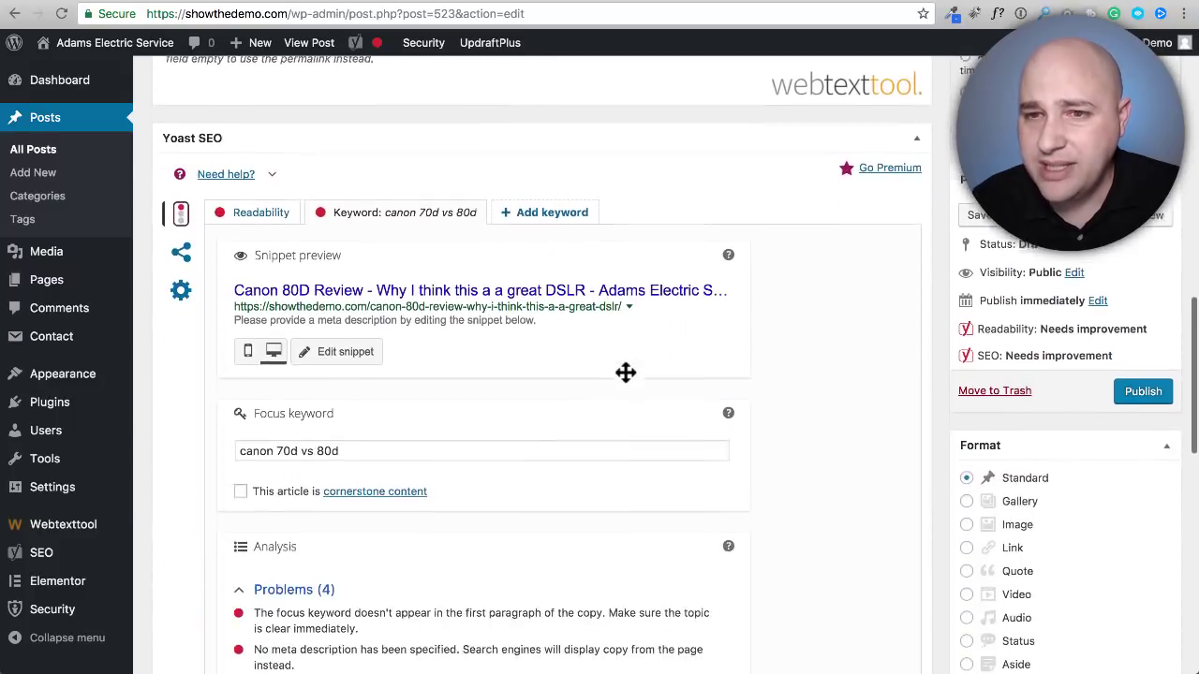
scroll(626, 373, down, 1)
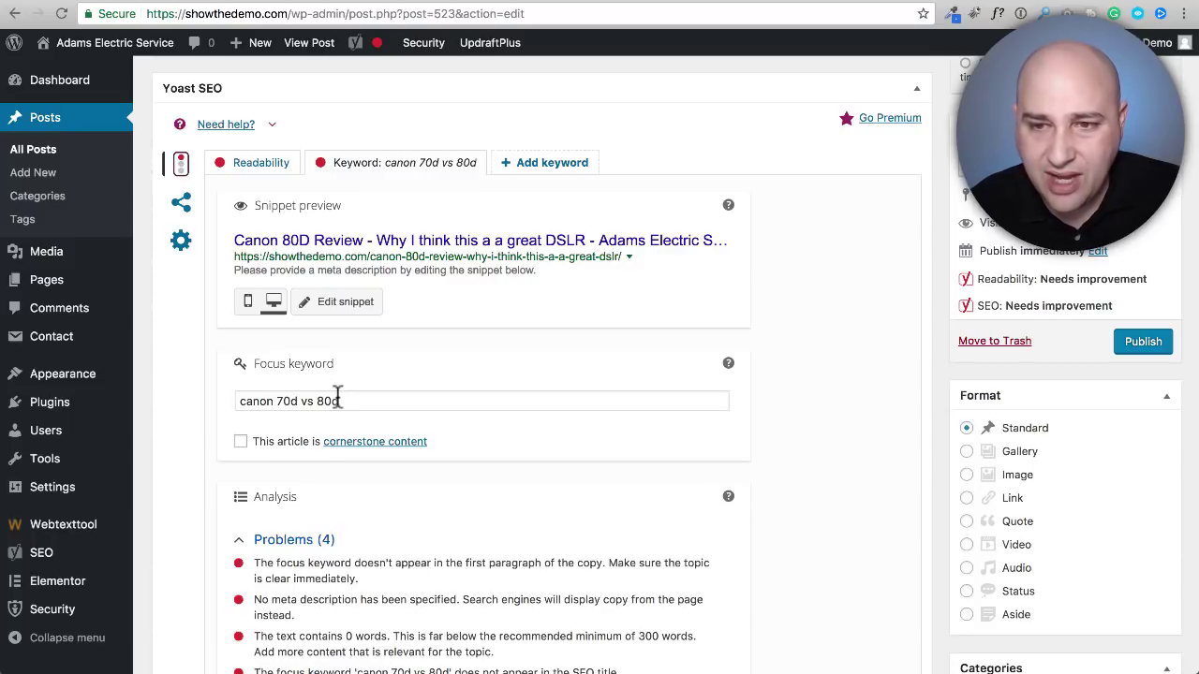
scroll(346, 395, down, 3)
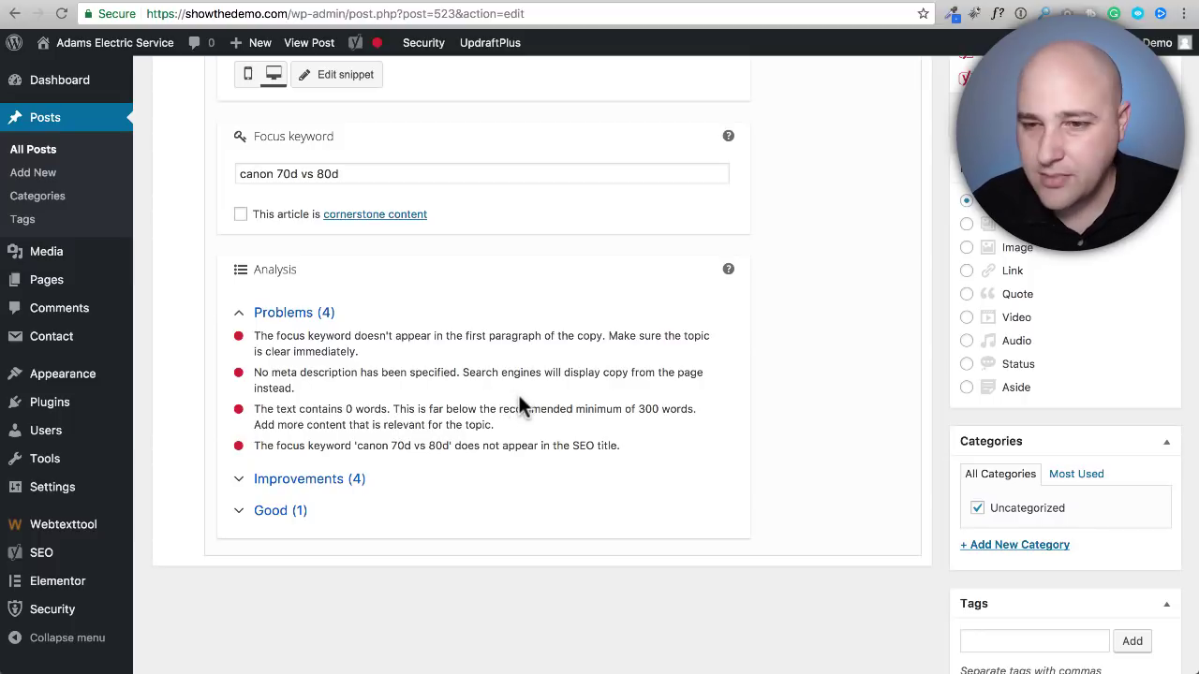
scroll(519, 396, up, 3)
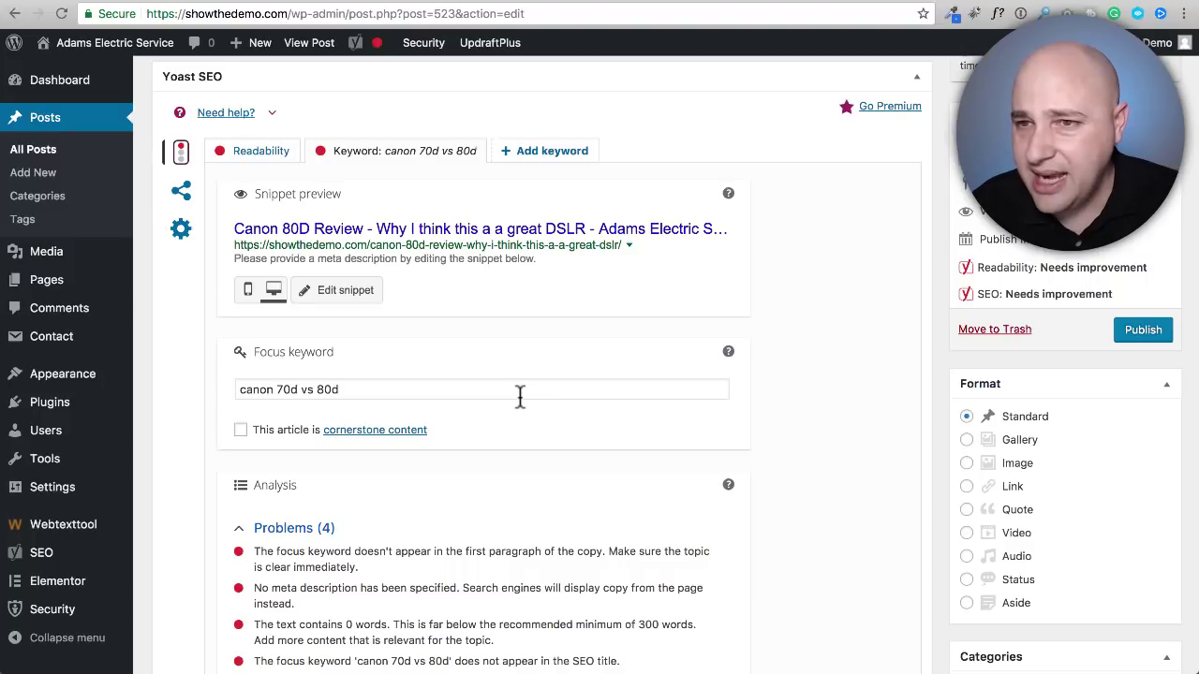
scroll(519, 395, up, 1)
click(251, 178)
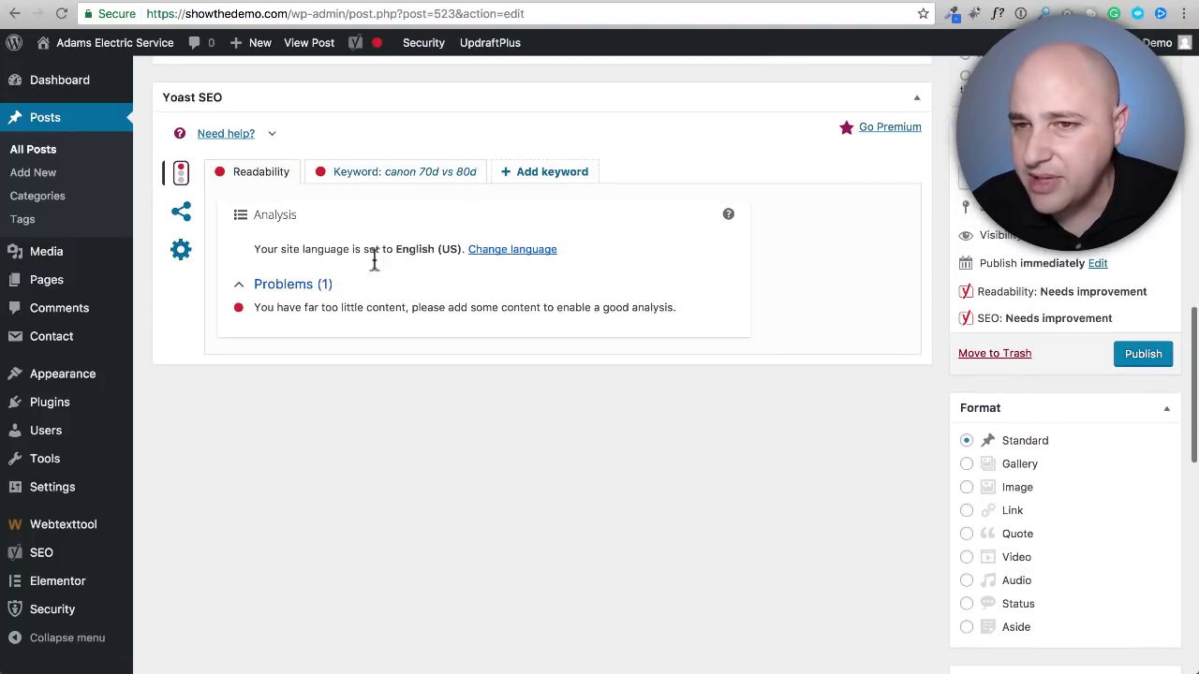
- Switch Yoast back to the 'canon 70d vs 80d' keyword tab and scroll through the draft
click(376, 174)
scroll(679, 293, up, 10)
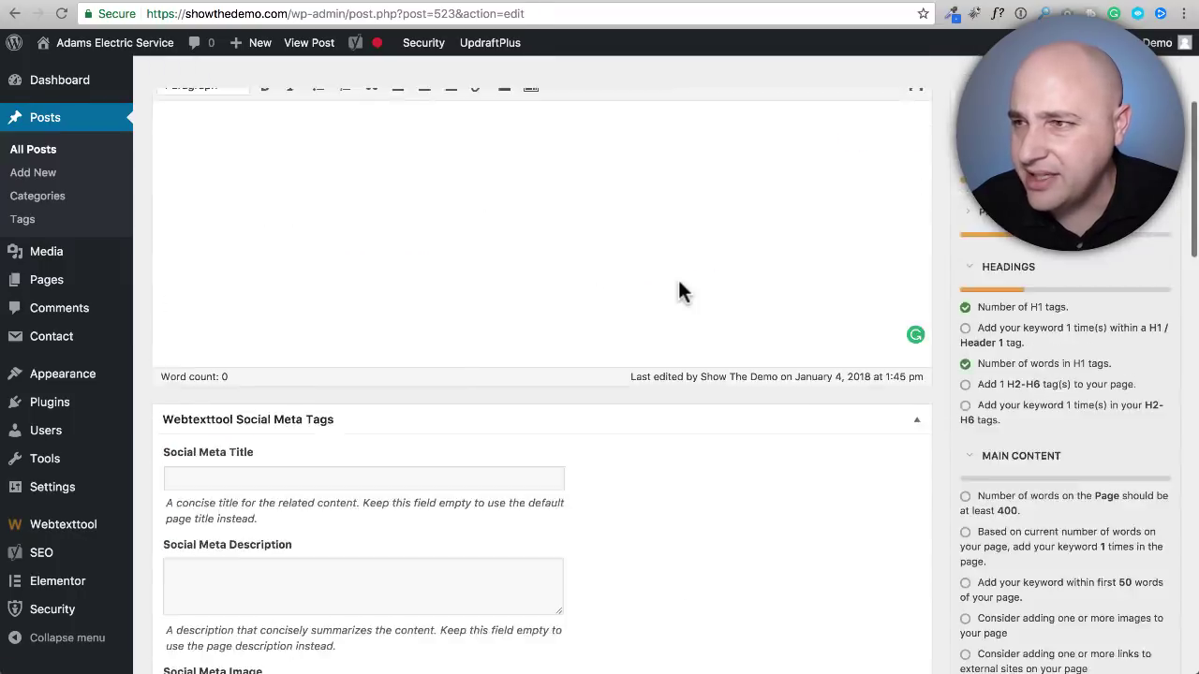
scroll(679, 293, up, 5)
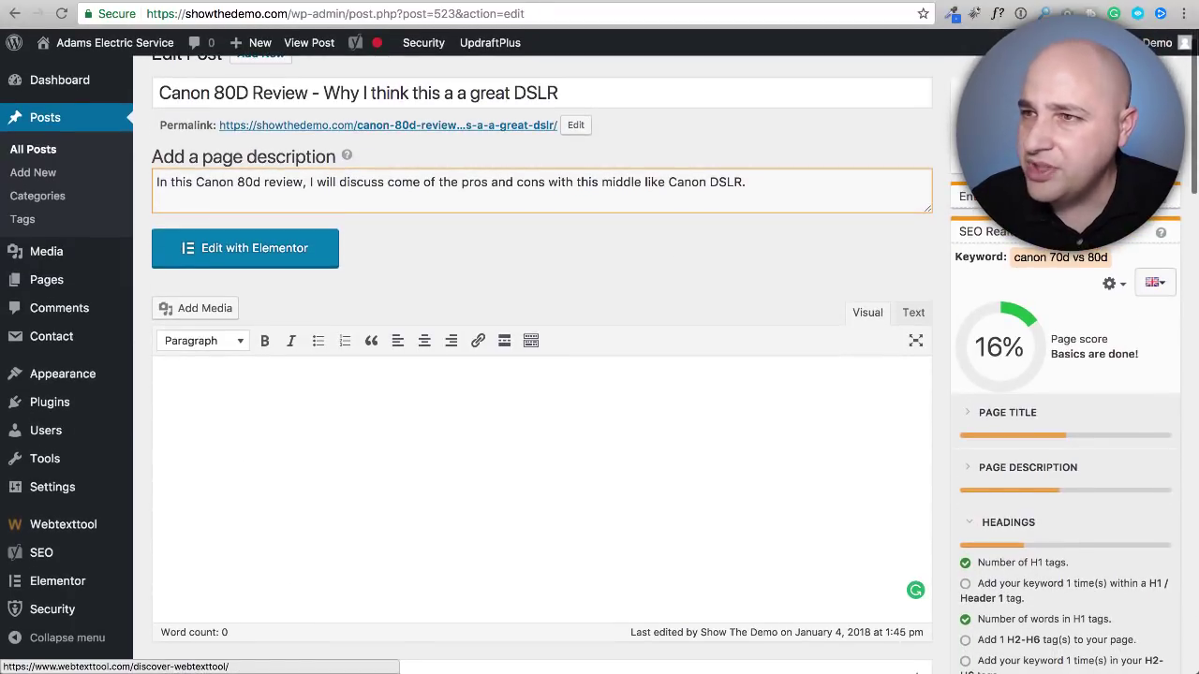
scroll(1040, 263, down, 5)
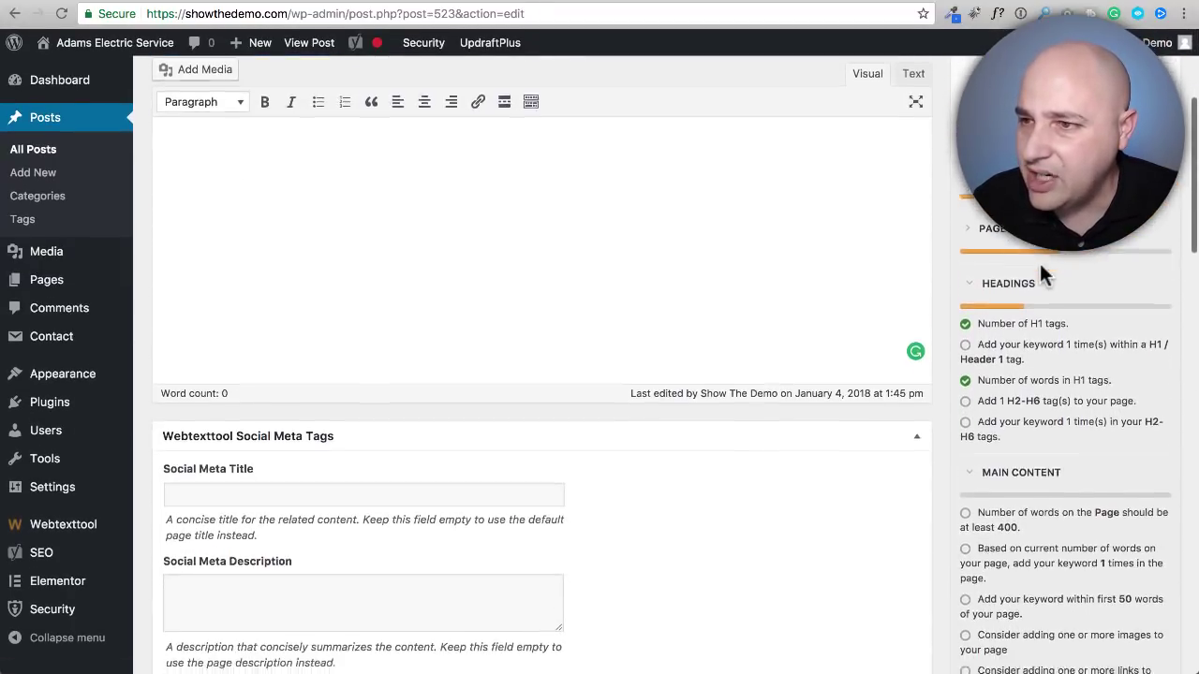
scroll(1039, 263, down, 2)
scroll(1040, 263, down, 3)
scroll(1040, 264, down, 2)
scroll(1040, 264, down, 2)
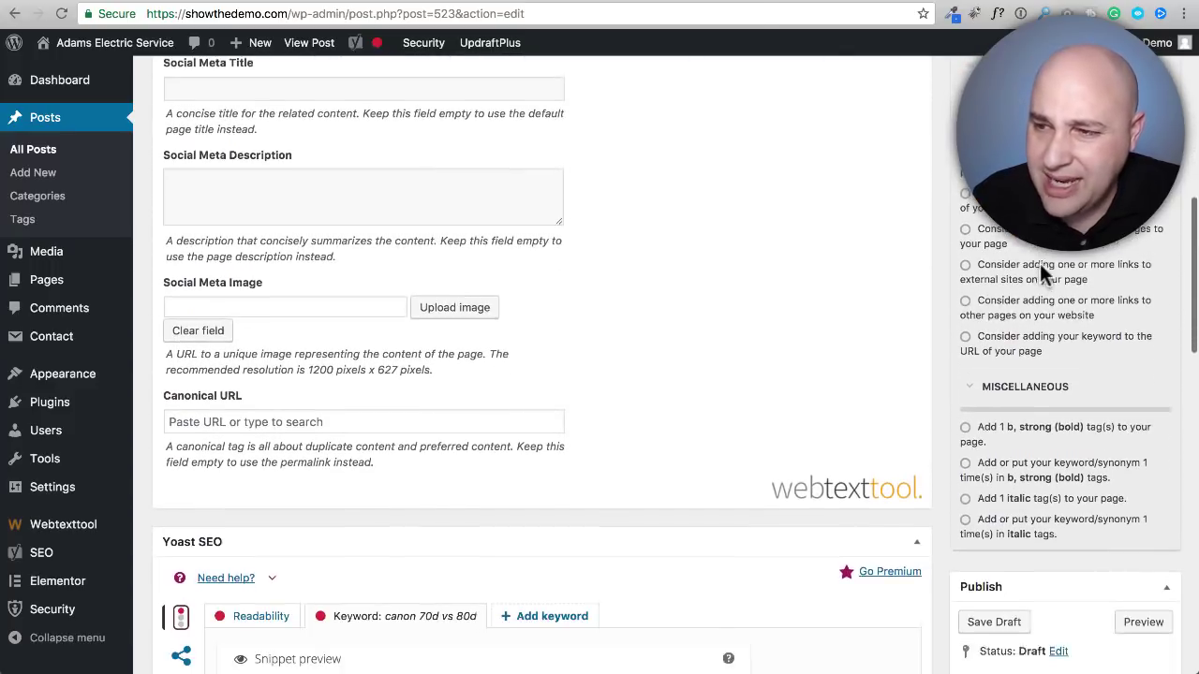
scroll(1039, 264, down, 1)
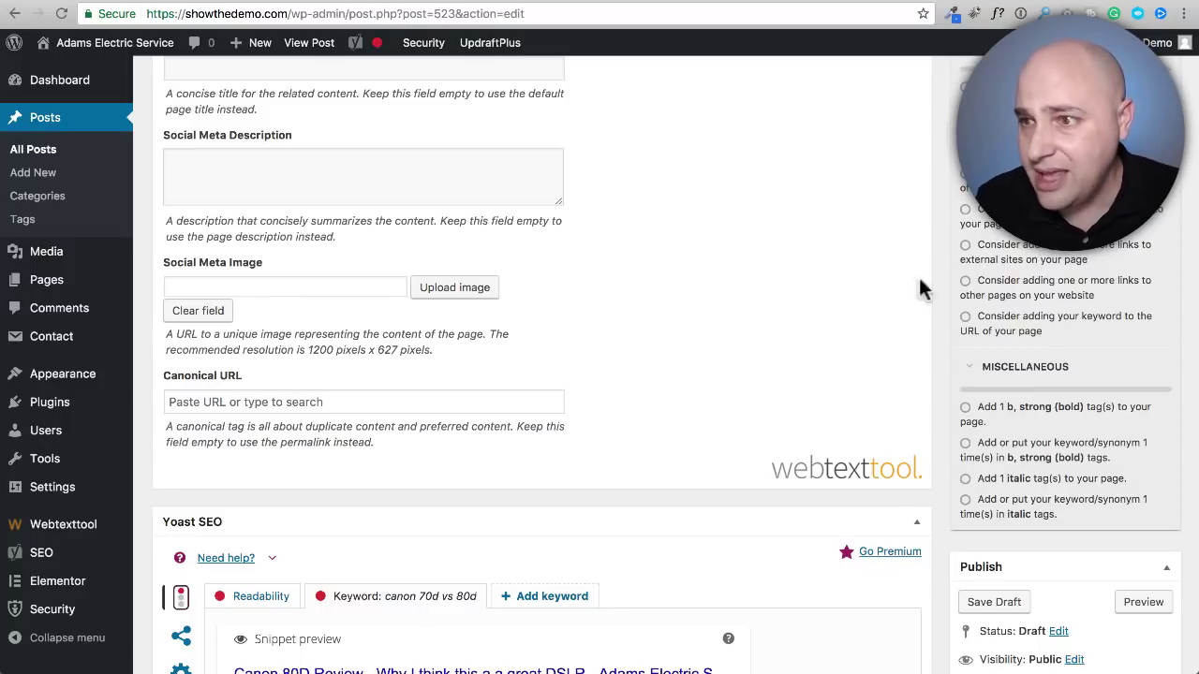
scroll(846, 289, up, 10)
scroll(846, 292, up, 3)
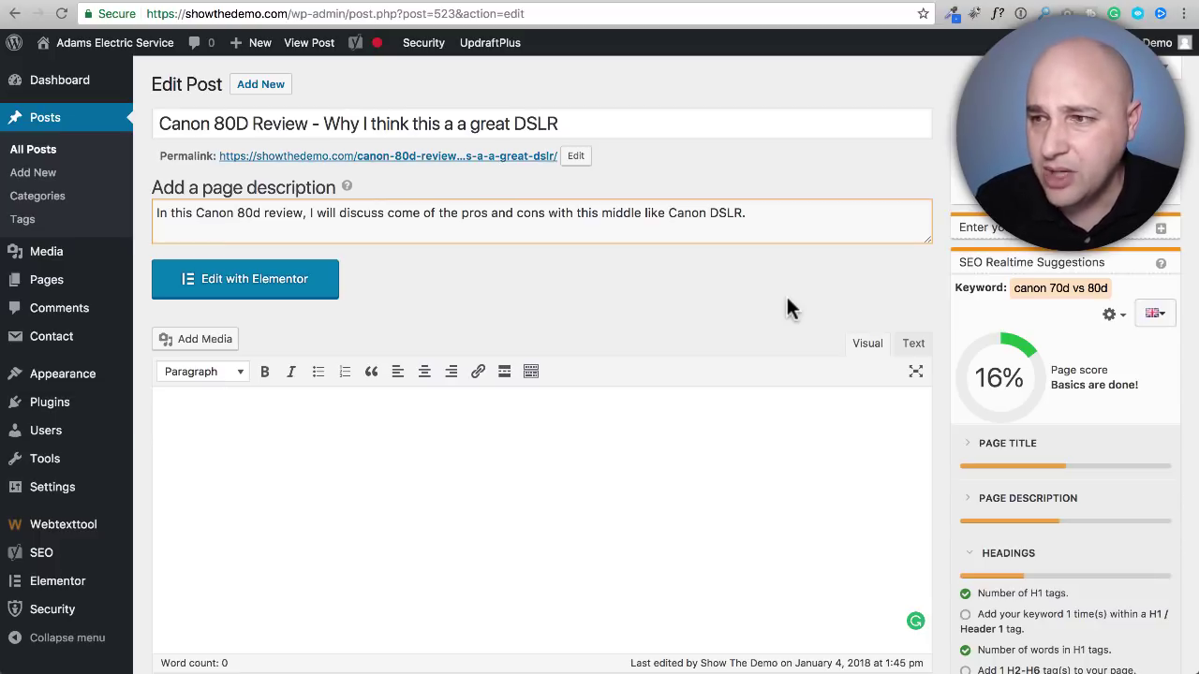
scroll(765, 291, down, 2)
scroll(766, 292, down, 3)
scroll(763, 291, up, 5)
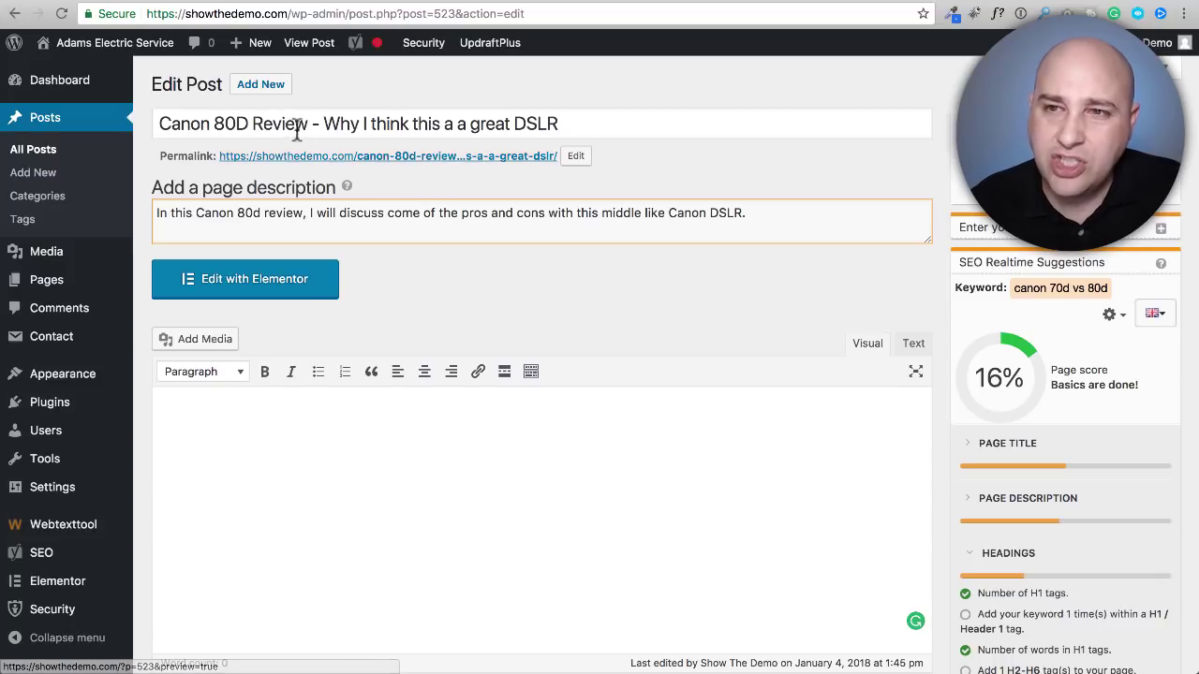
- Remove '-why-i-think-' from the slug so the permalink reads canon-80d-review
click(160, 123)
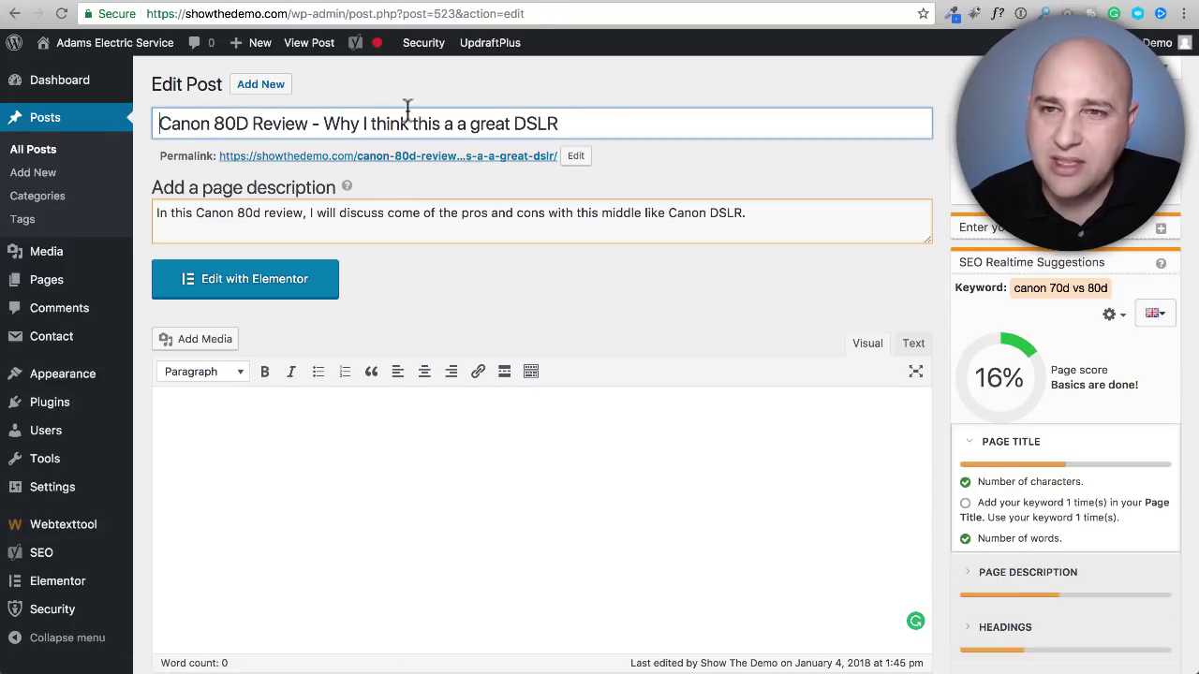
triple_click(618, 124)
click(575, 156)
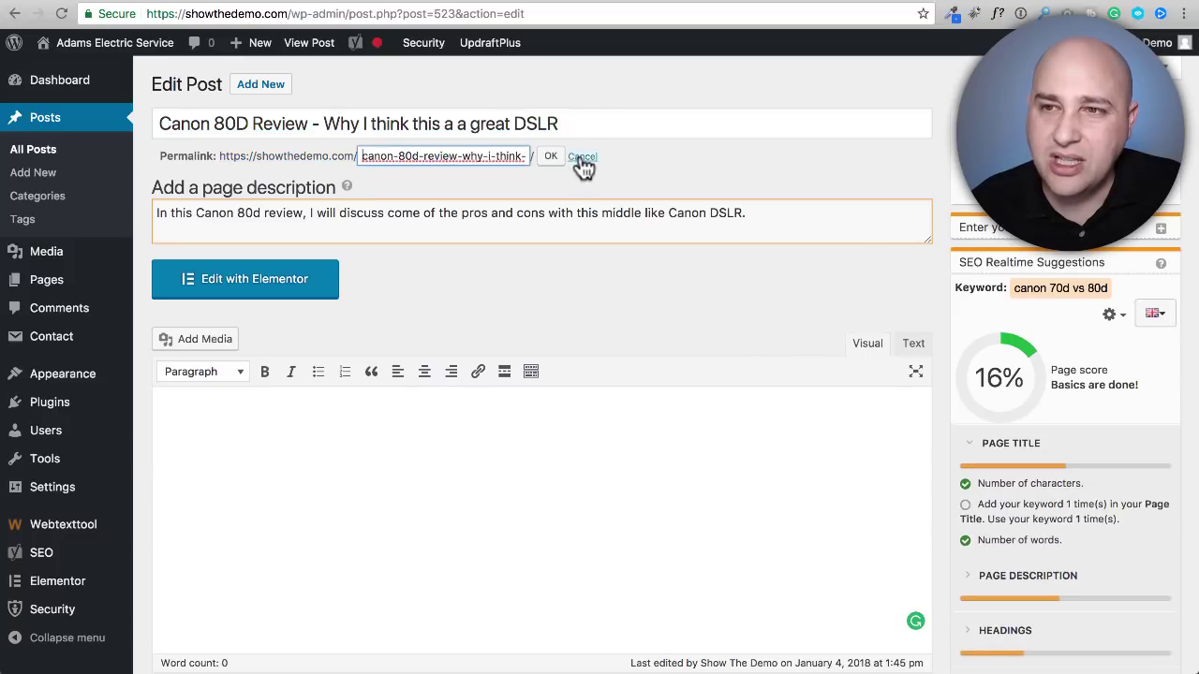
click(459, 157)
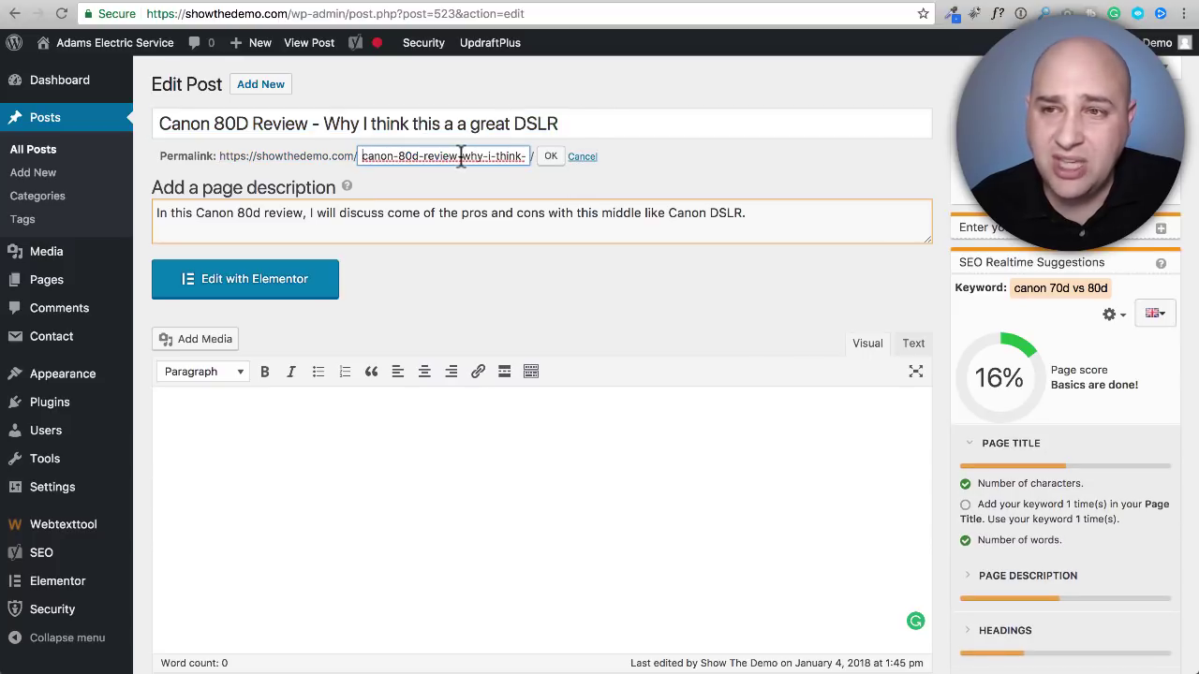
drag(461, 159, 466, 170)
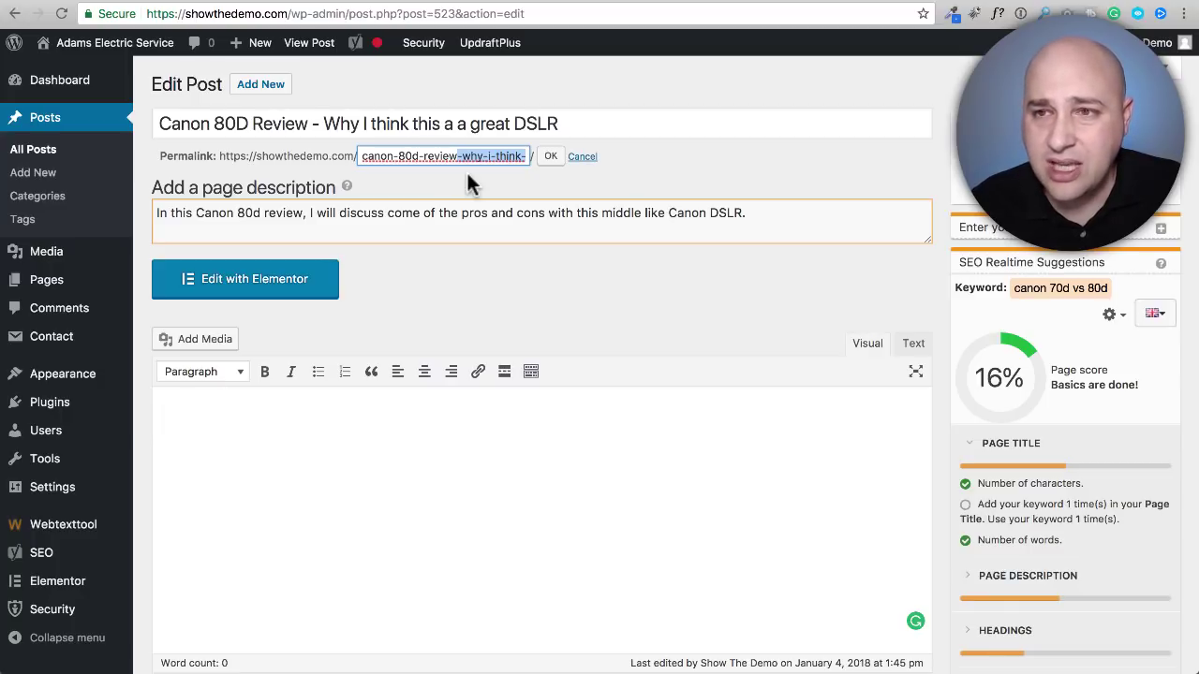
key(BackSpace)
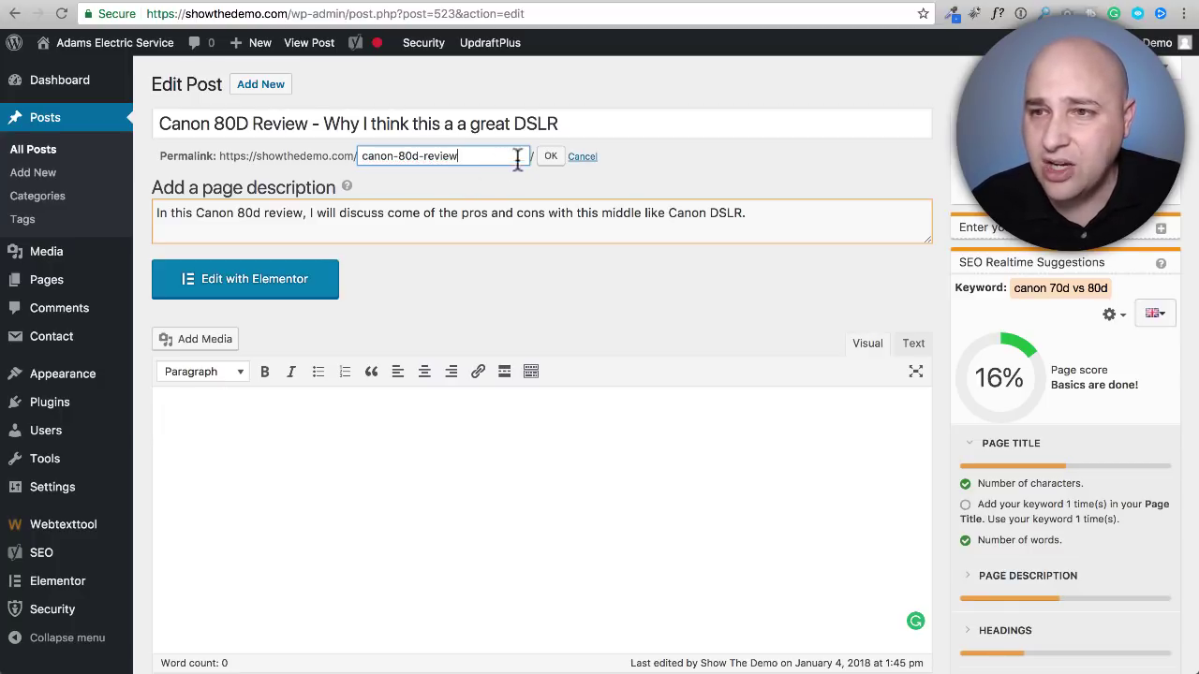
click(550, 158)
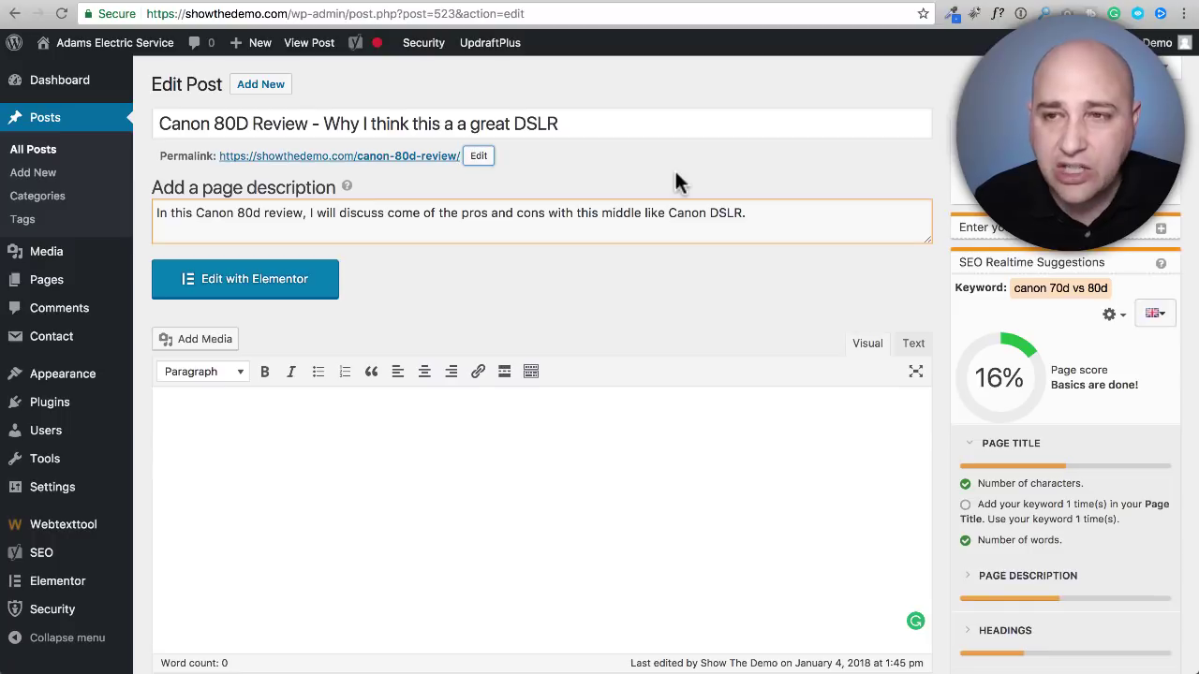